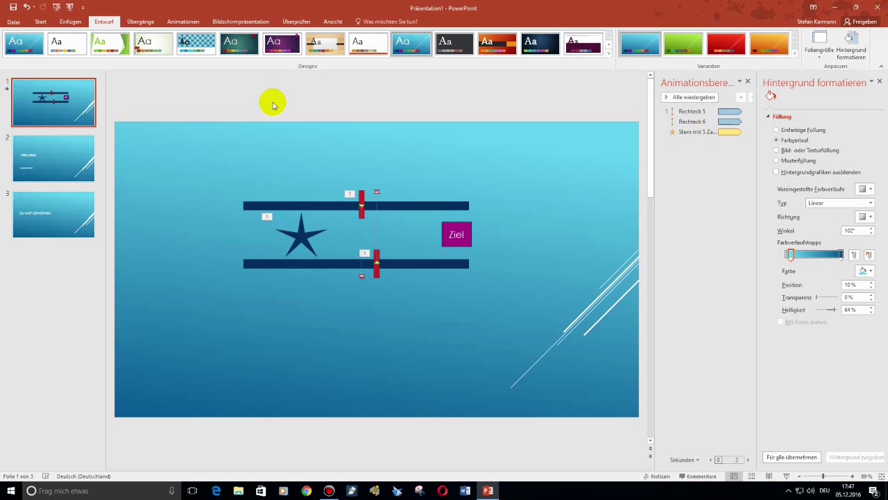
Play the maze slideshow, returning to the start from the VERLOREN slide until reaching the win slide.
key(F5)
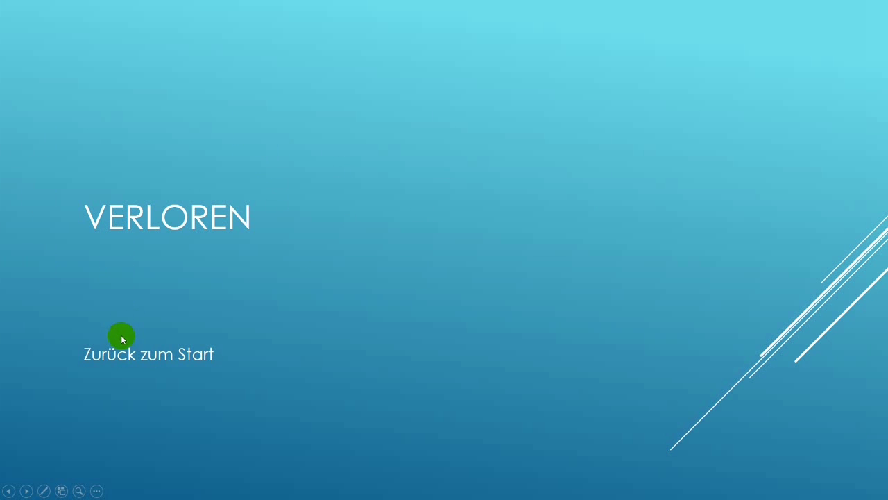
click(125, 358)
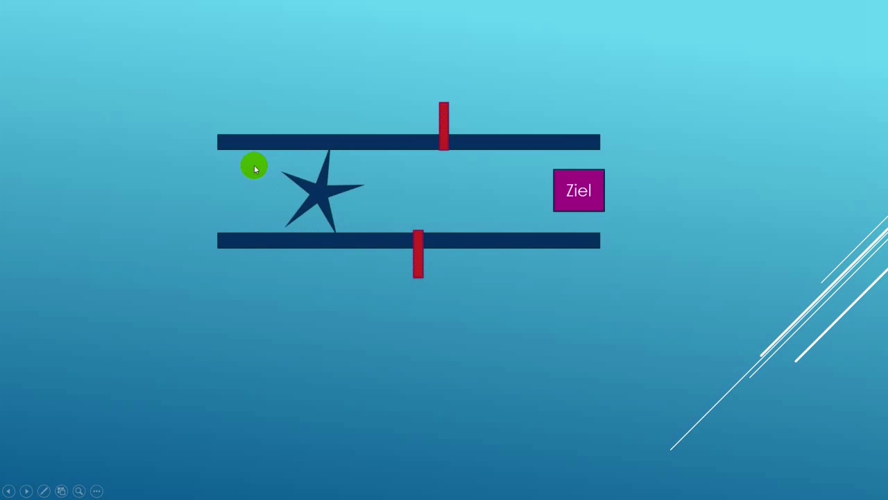
click(137, 353)
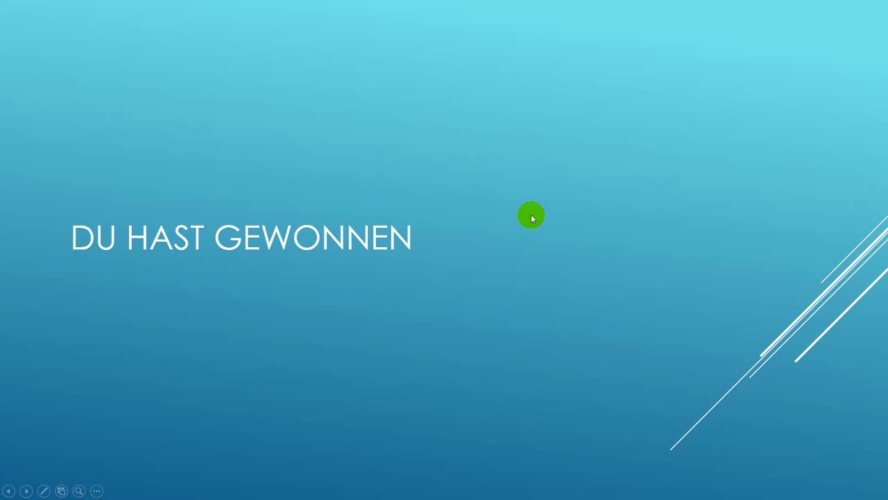
End the show and review the maze, VERLOREN and DU HAST GEWONNEN slides, ending on slide 1.
key(Escape)
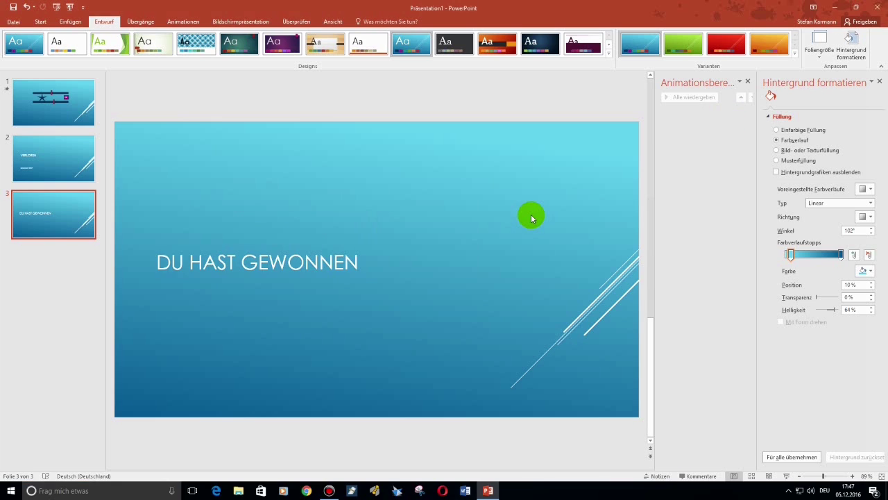
click(36, 113)
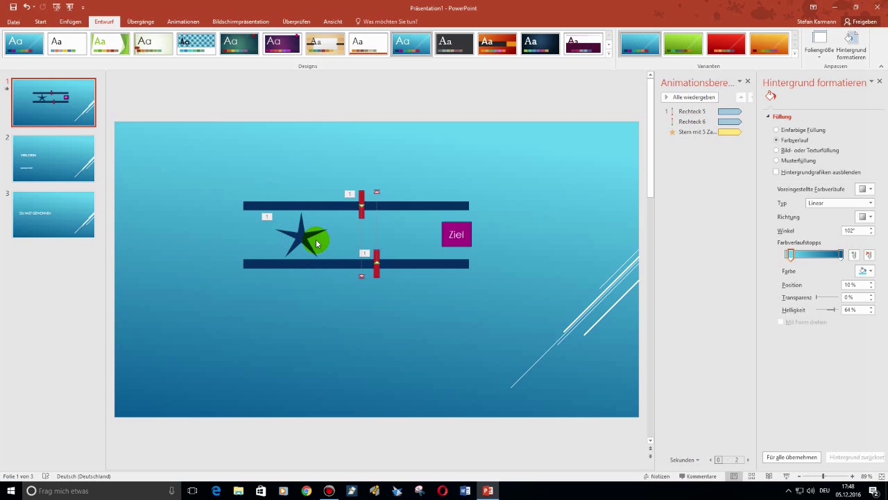
click(40, 165)
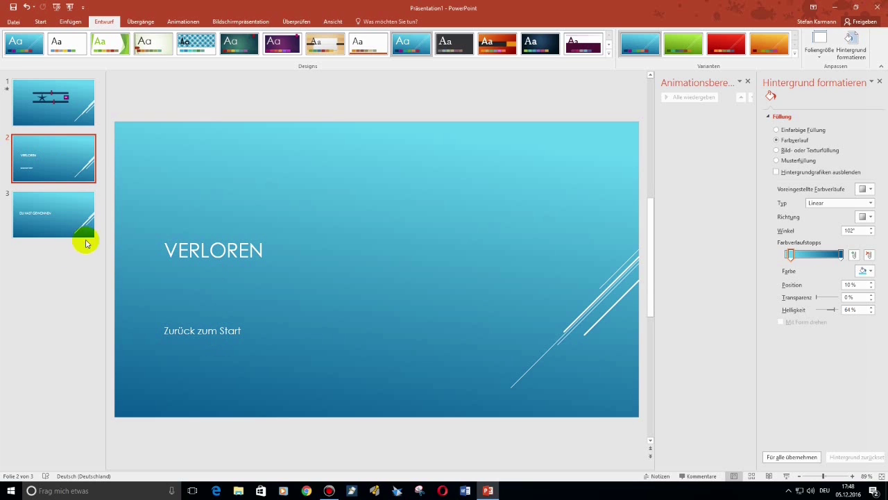
click(69, 226)
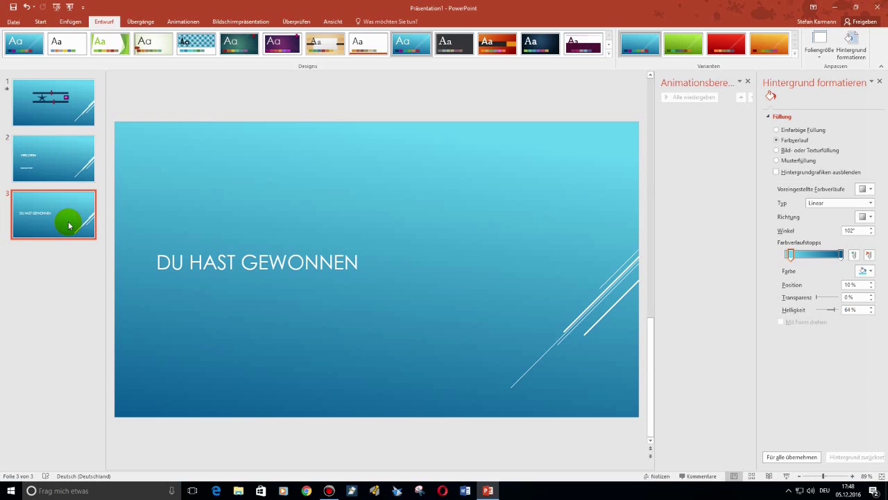
click(70, 114)
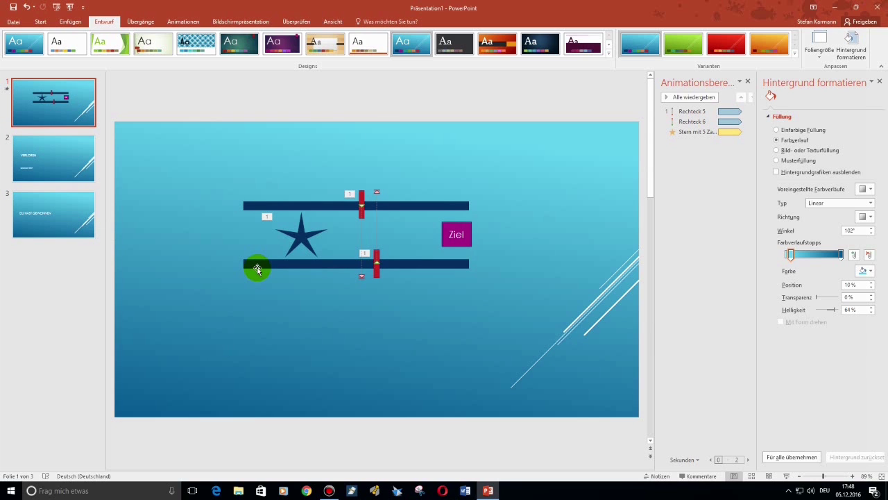
click(35, 26)
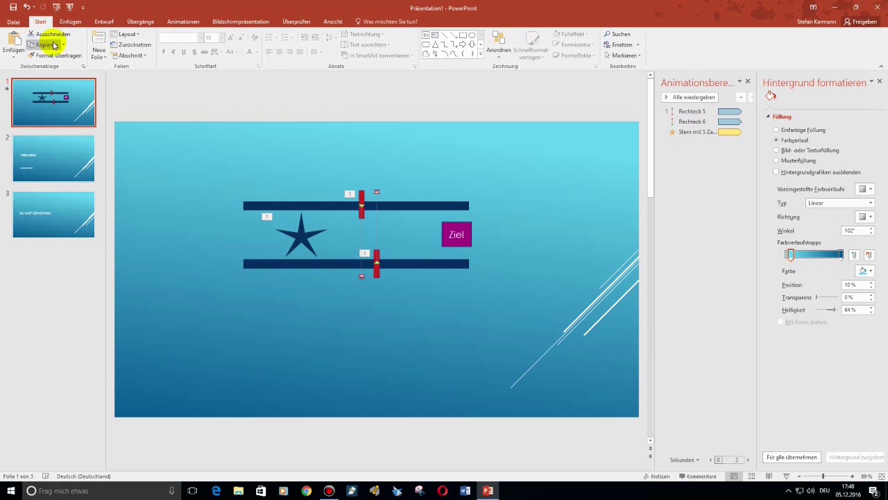
Create a new blank presentation and add a second slide with the Leer layout.
click(11, 23)
click(21, 64)
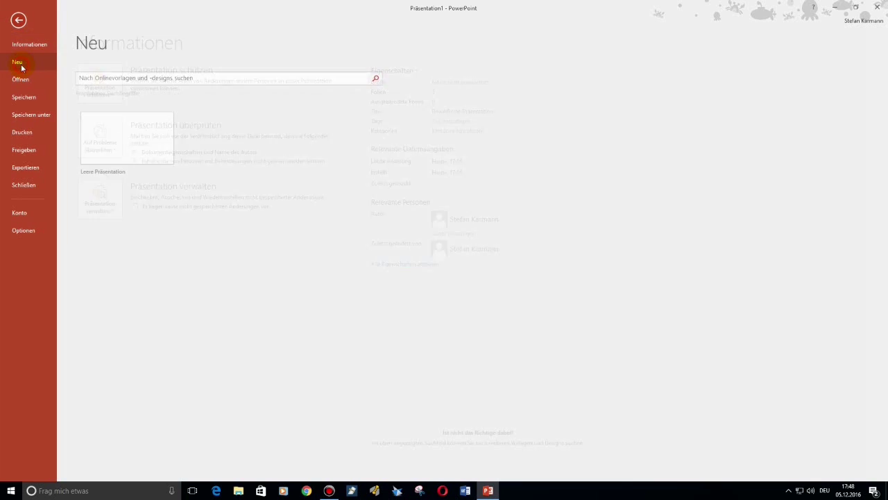
click(123, 126)
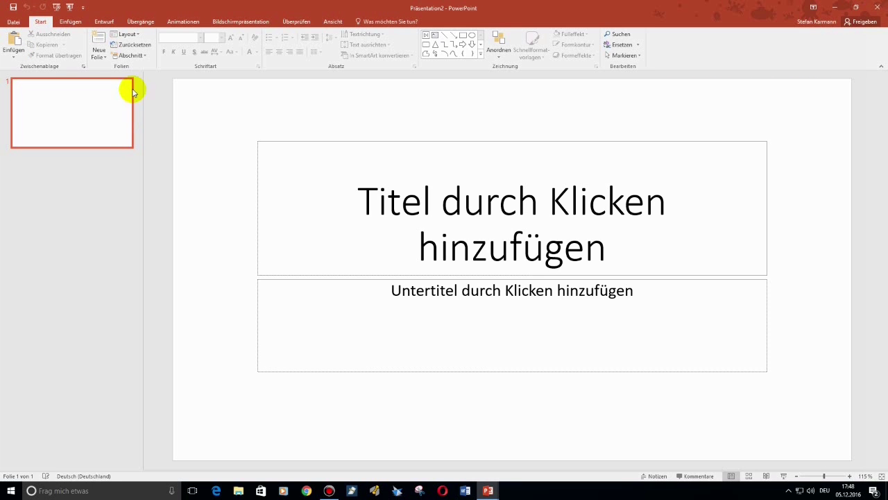
click(99, 54)
click(117, 174)
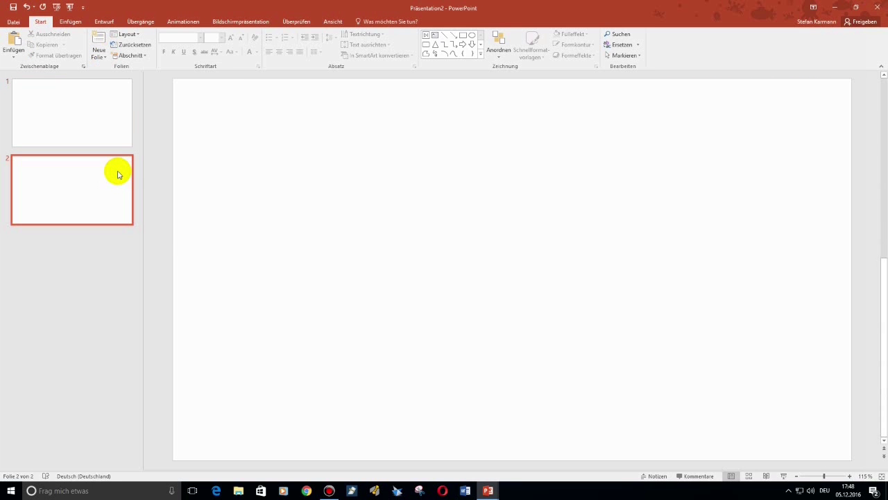
Draw a long thin rectangle bar, duplicate it with Ctrl+D and place the copy below.
click(70, 21)
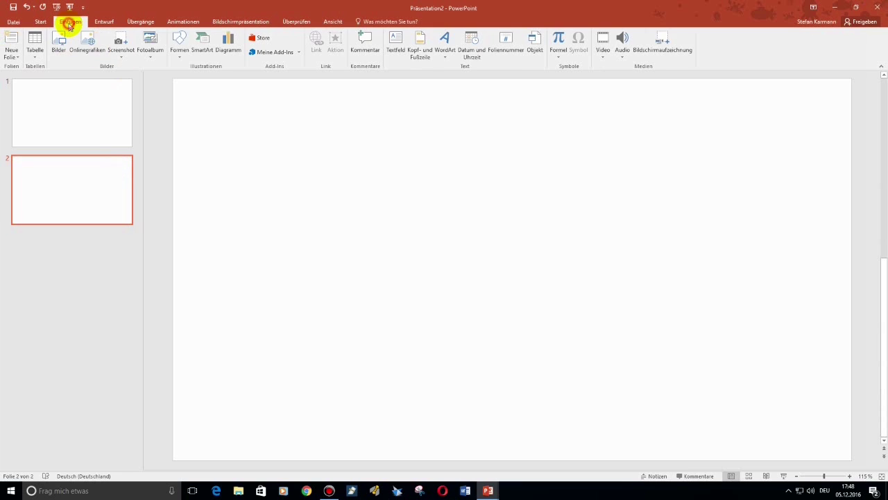
click(179, 43)
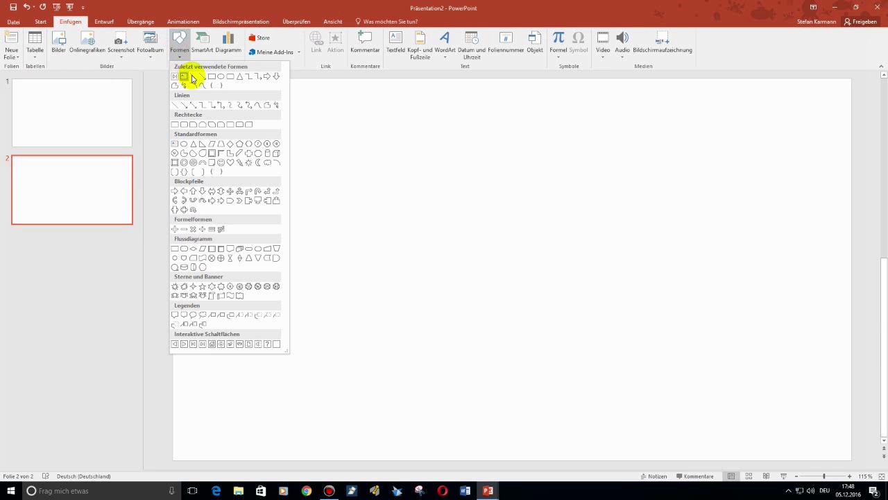
click(186, 78)
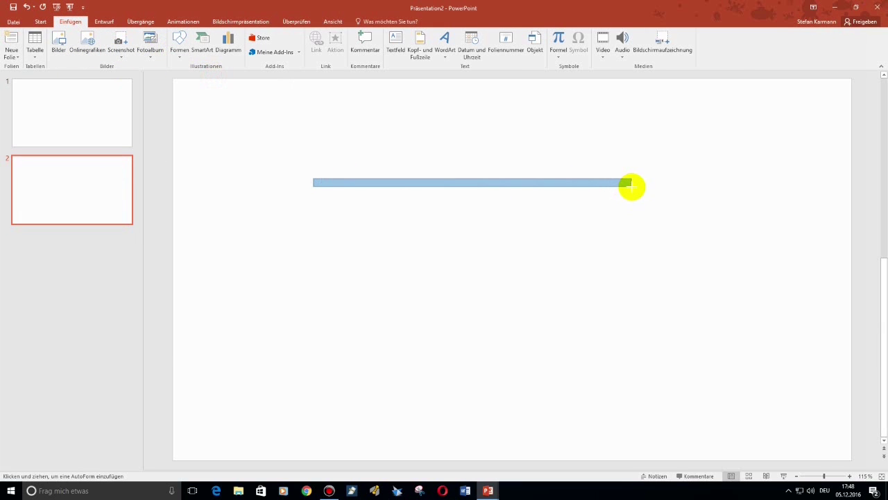
drag(313, 181, 633, 182)
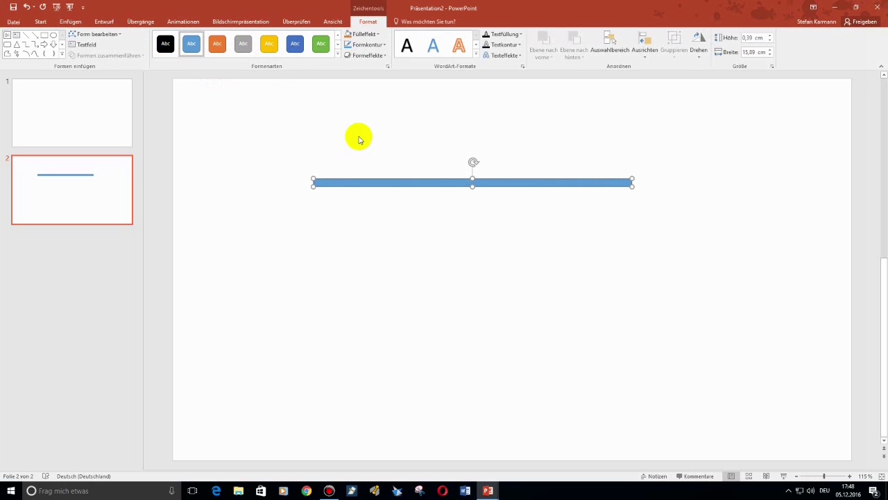
key(ctrl+d)
mouse_move(417, 197)
mouse_down()
mouse_move(408, 258)
mouse_move(407, 238)
mouse_up()
click(324, 182)
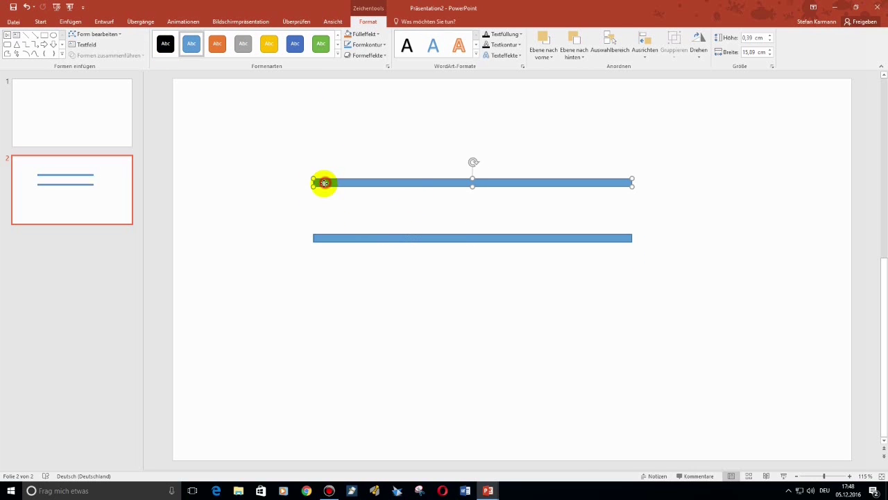
drag(324, 183, 324, 189)
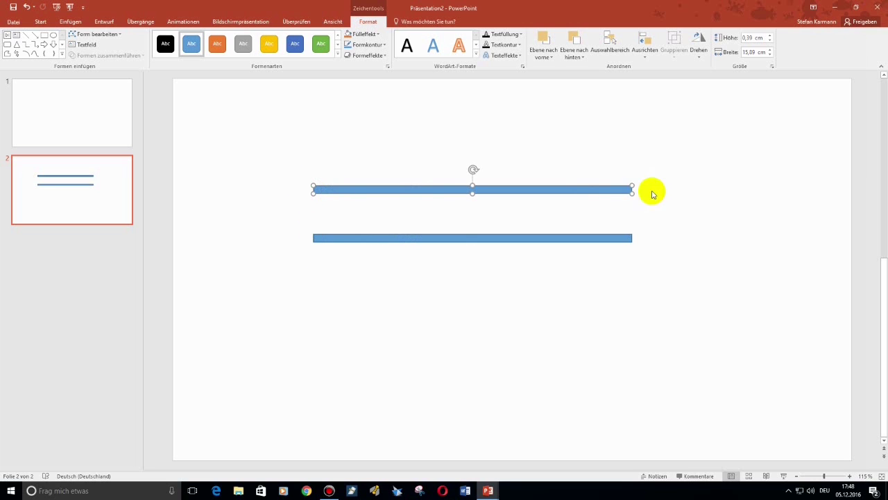
drag(603, 190, 604, 187)
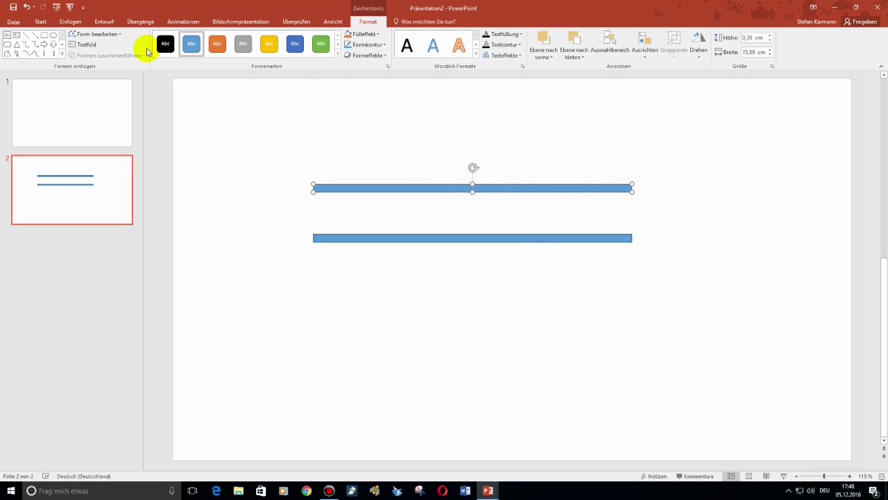
Draw a short vertical rectangle across the upper bar and give it the green shape style.
click(82, 23)
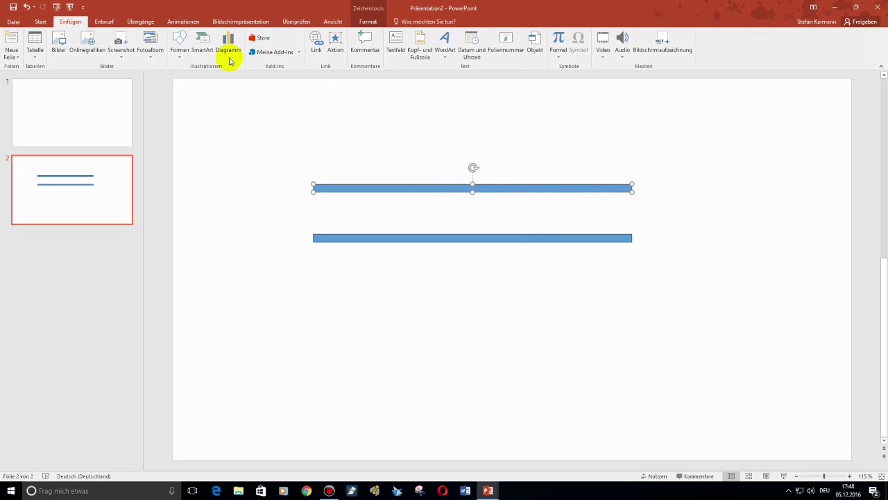
click(178, 49)
click(205, 82)
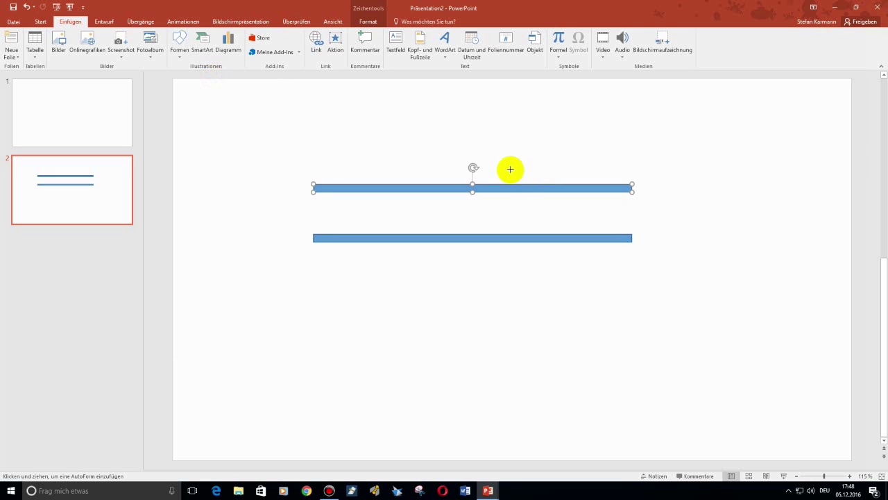
drag(511, 169, 520, 212)
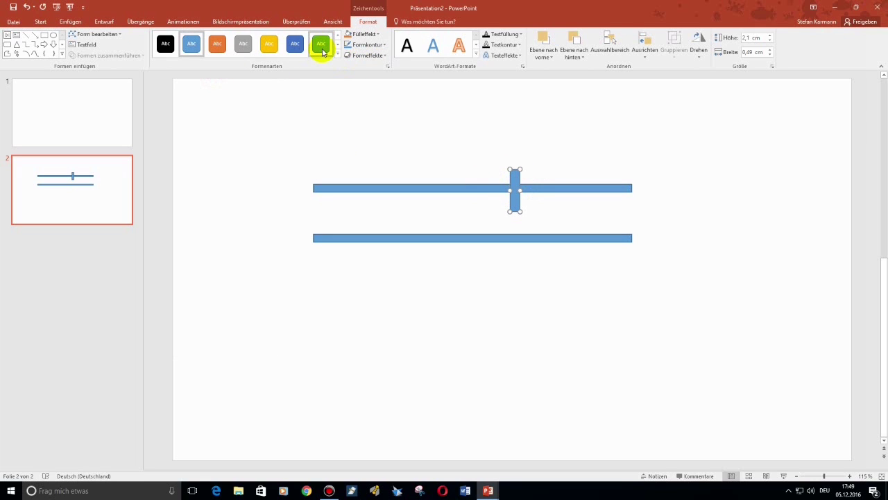
click(321, 48)
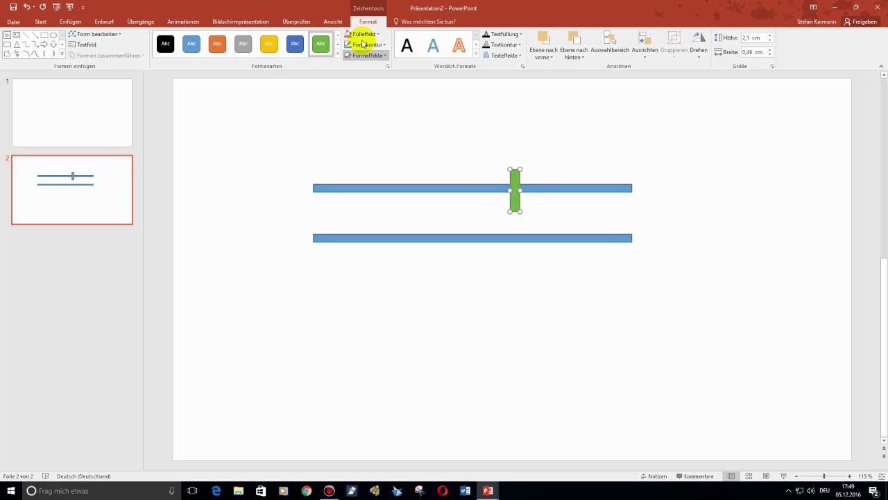
Draw a five-point star and position it between the two bars.
click(69, 21)
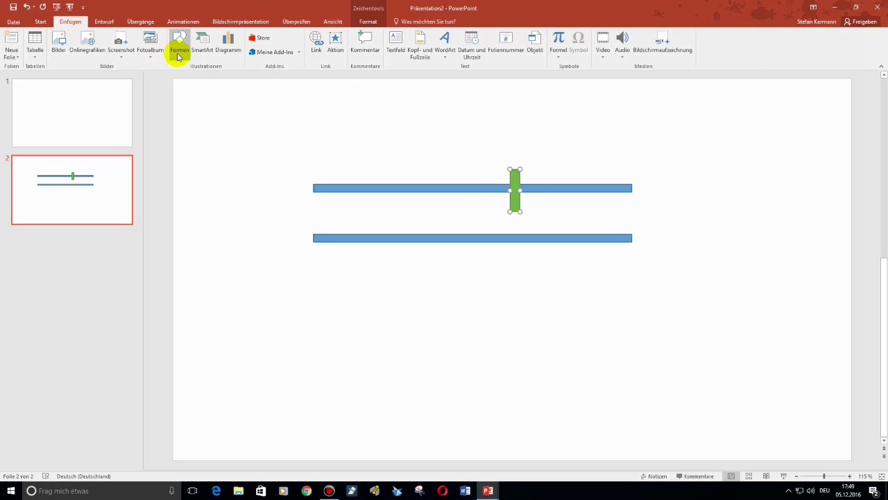
click(178, 50)
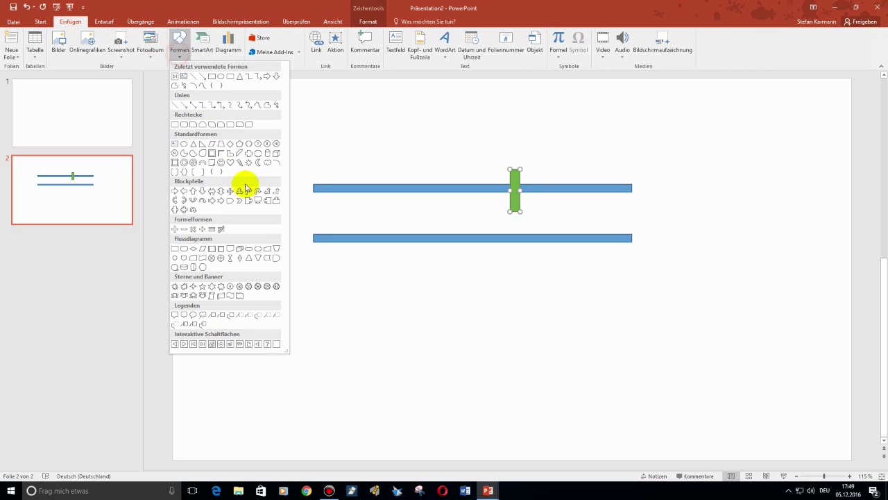
click(200, 287)
drag(368, 213, 439, 279)
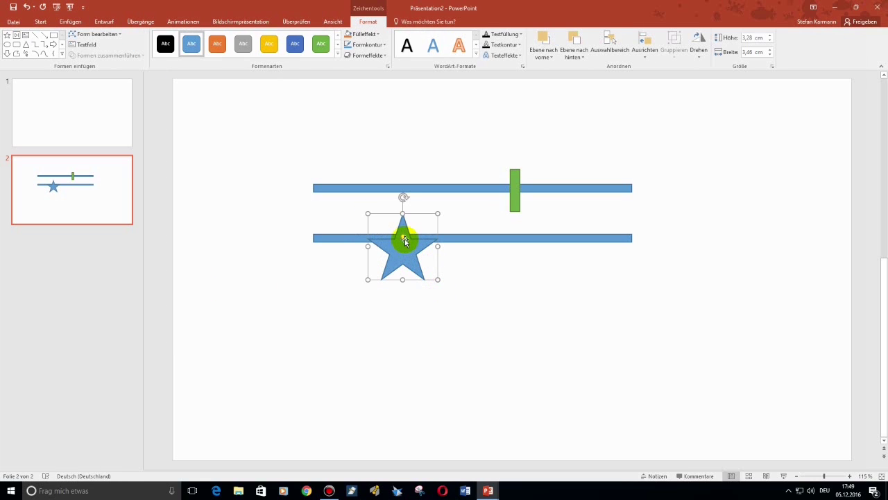
mouse_move(403, 238)
mouse_down()
mouse_move(404, 201)
mouse_move(403, 212)
mouse_up()
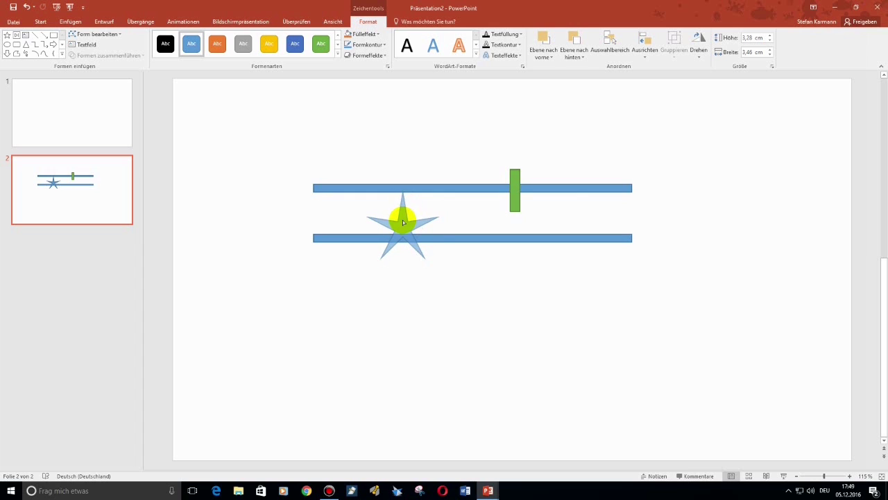
drag(403, 212, 406, 237)
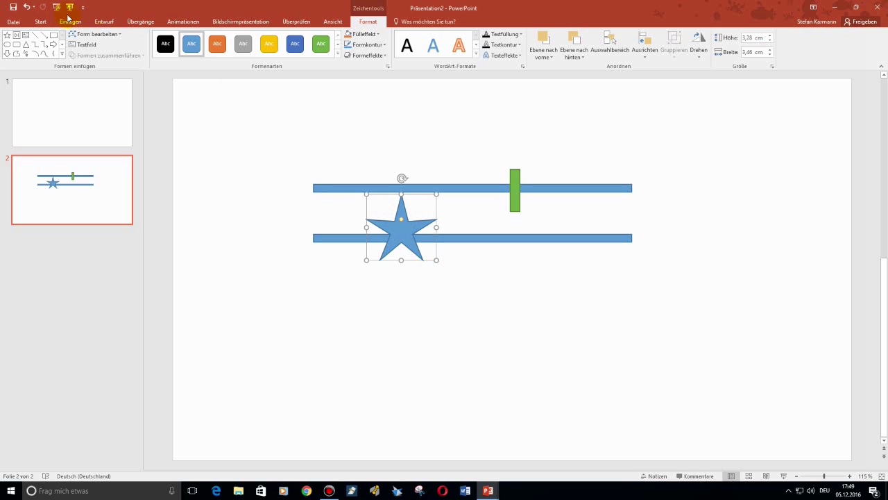
Draw a rectangle box at the bars' right end labelled 'Ziel'.
click(70, 22)
click(180, 48)
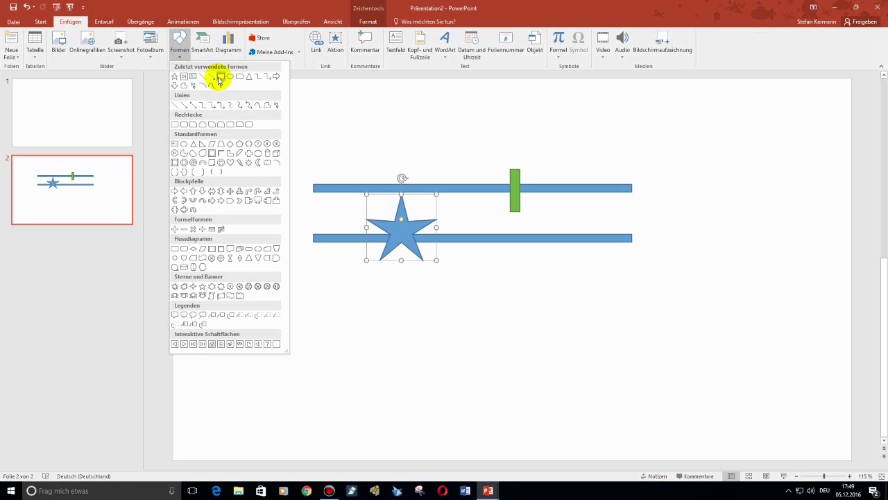
click(220, 74)
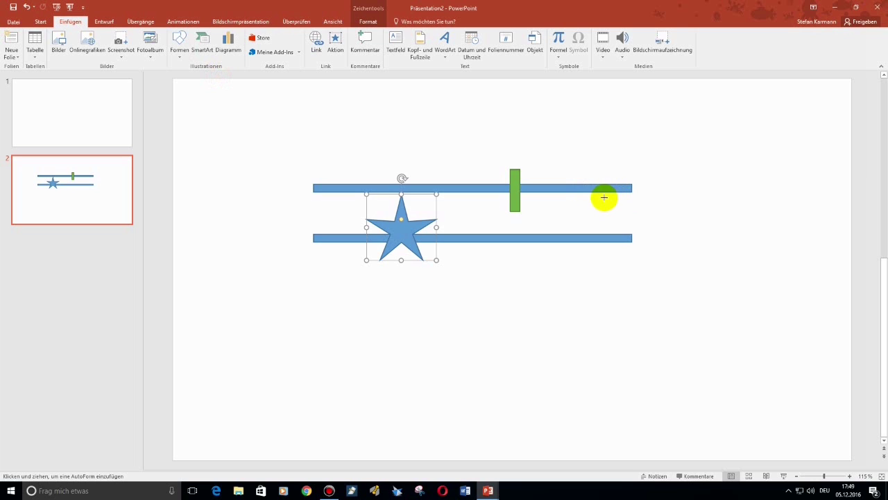
drag(603, 197, 657, 226)
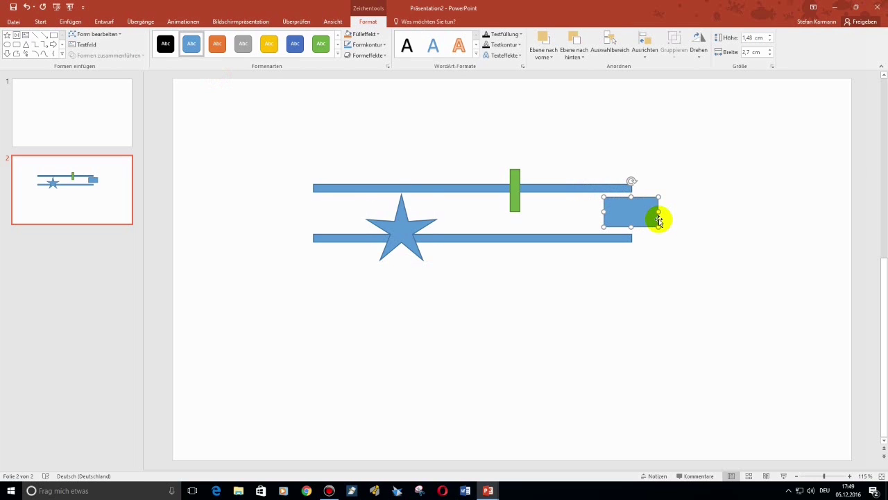
text(Ziel)
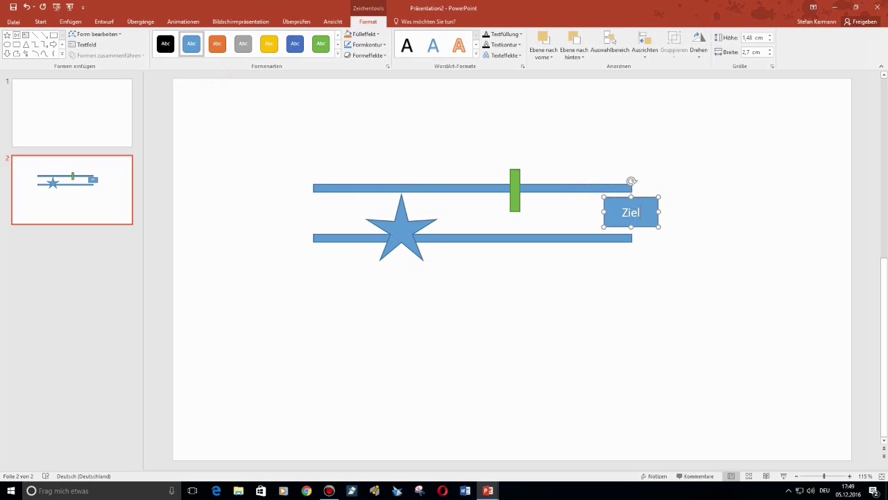
click(644, 201)
Style the Ziel box green, the obstacle bar orange and the star yellow.
click(270, 43)
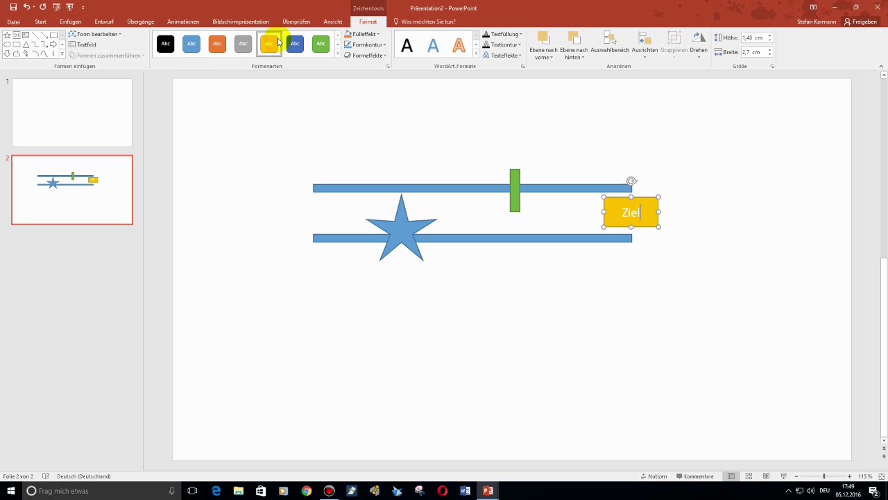
click(320, 43)
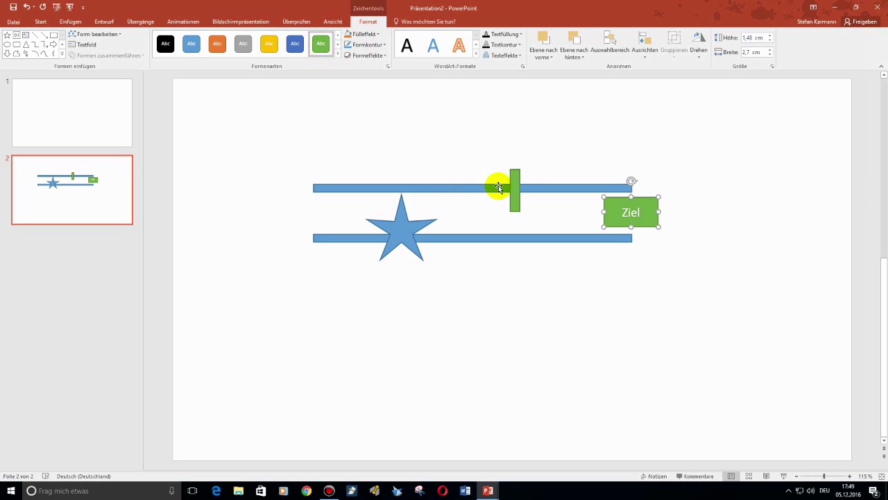
click(514, 180)
click(217, 44)
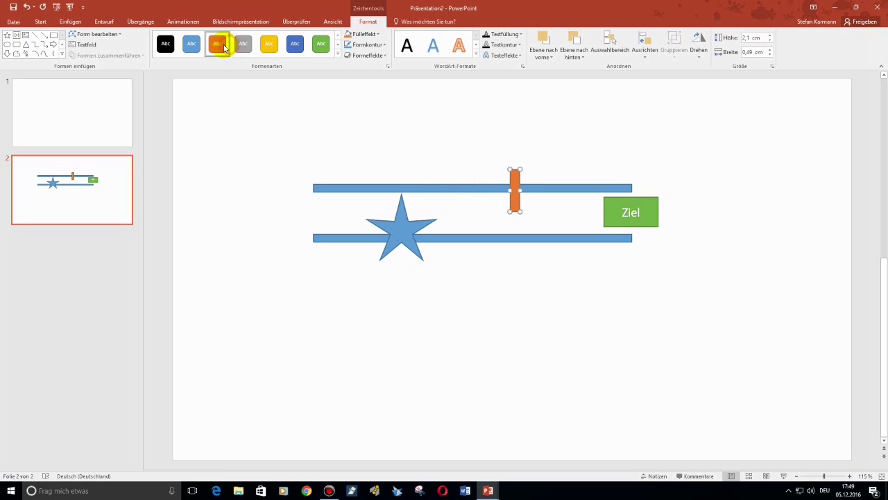
click(409, 220)
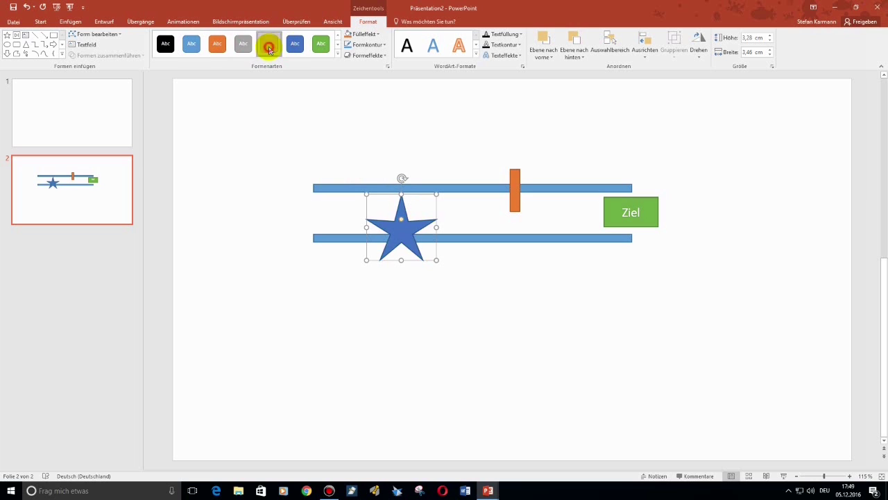
click(269, 44)
click(477, 309)
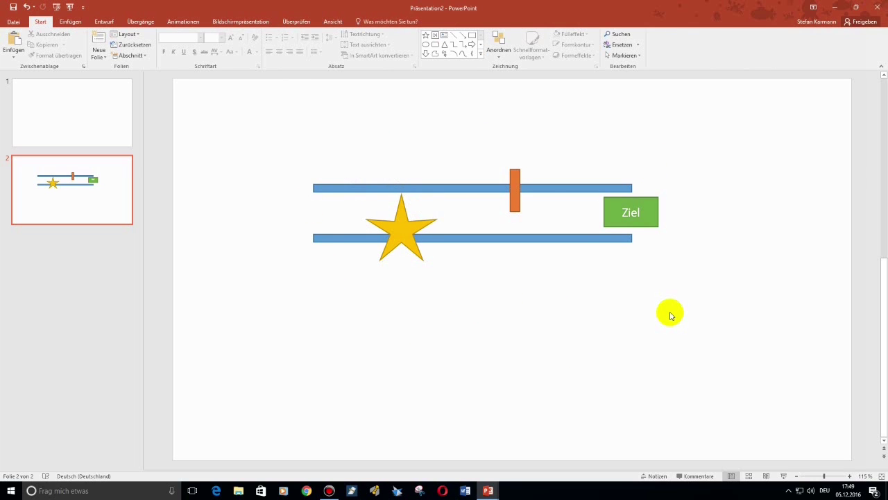
Move the game slide first and make slide 2 Nur Titel, titled 'Du hast verloren'.
drag(99, 206, 99, 113)
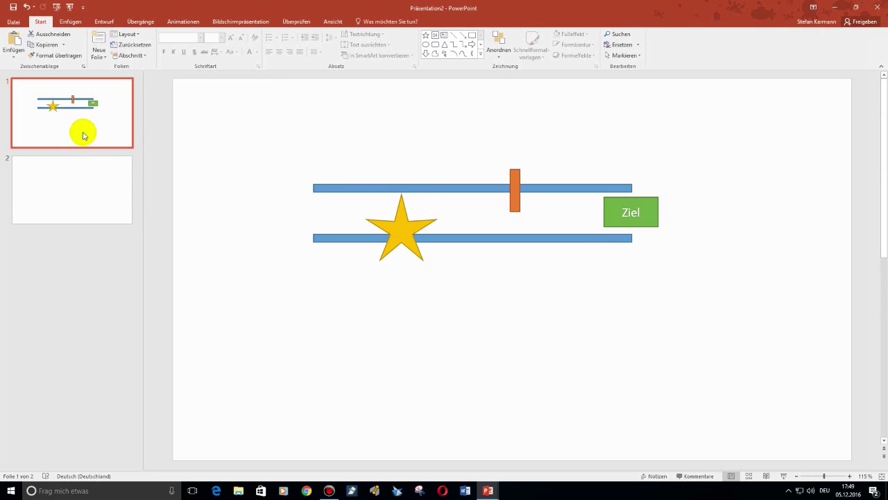
click(86, 192)
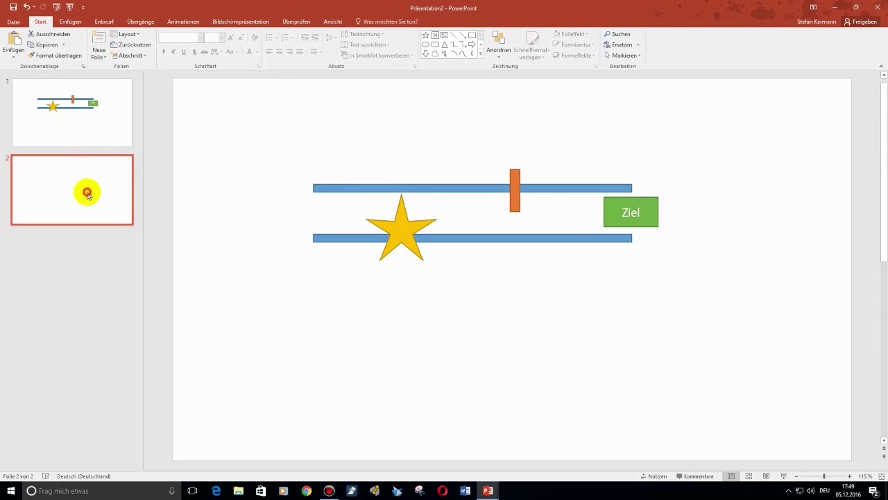
click(125, 34)
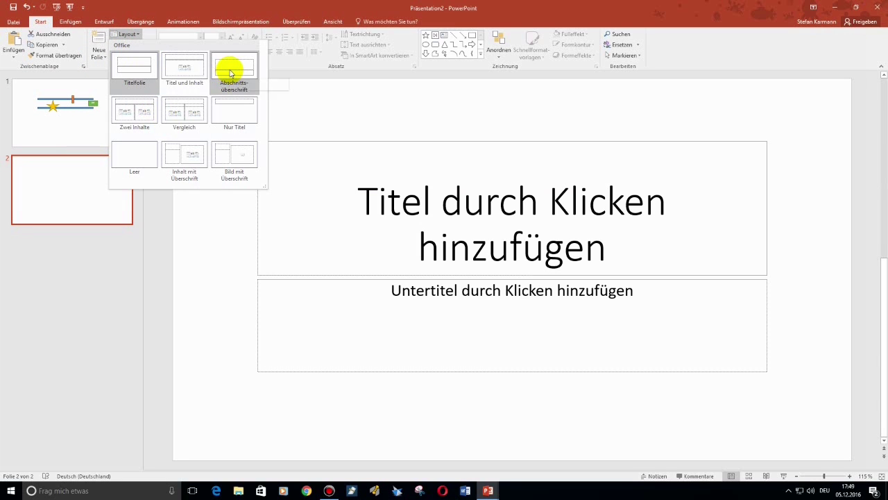
click(236, 111)
click(364, 141)
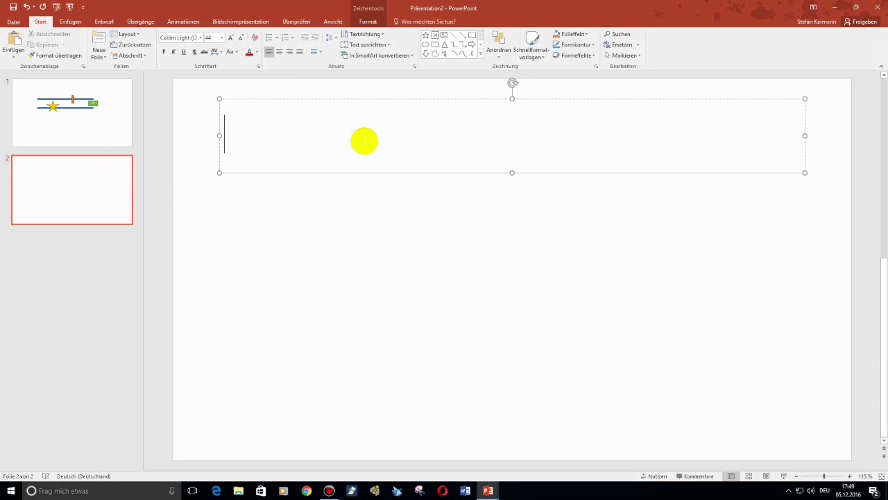
text(Du hast verloren)
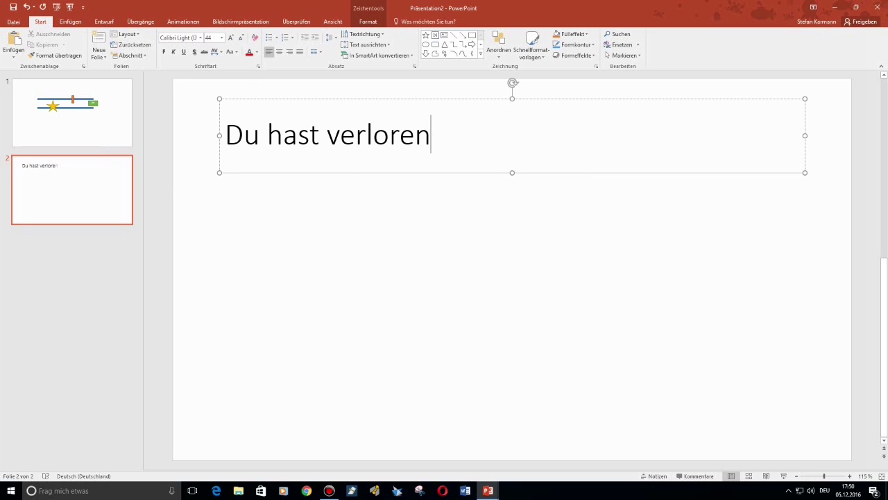
click(244, 351)
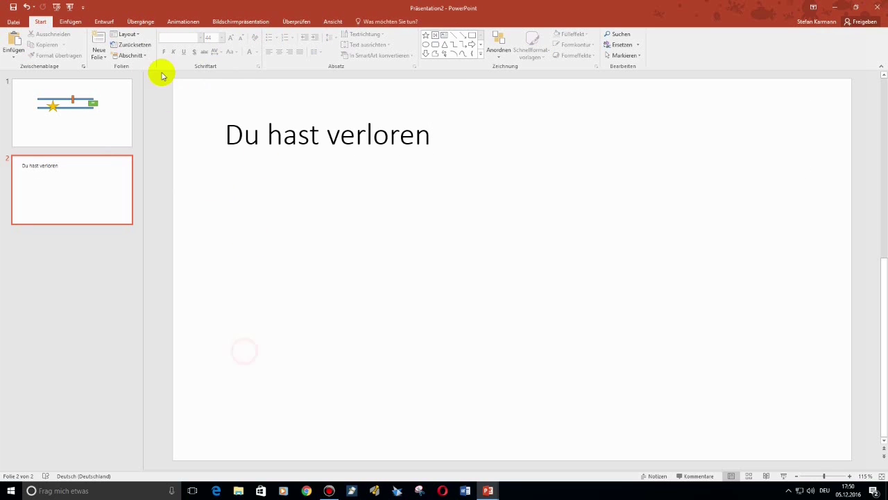
Add a text box reading 'Zurück zum Start' below the title.
click(70, 21)
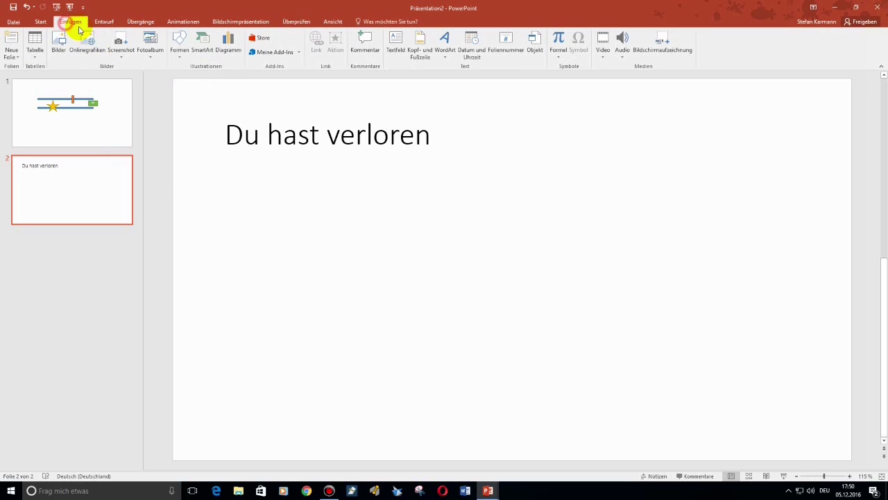
click(179, 52)
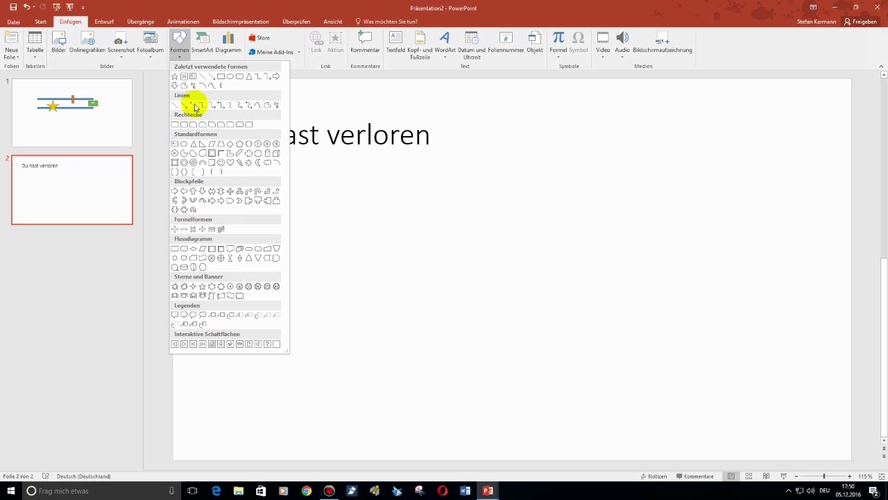
click(194, 77)
drag(232, 284, 371, 339)
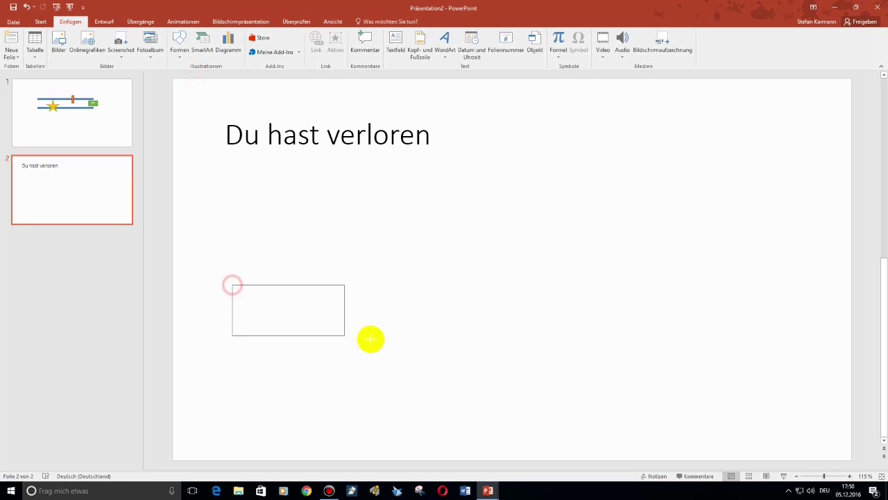
text(Zurück zum Start)
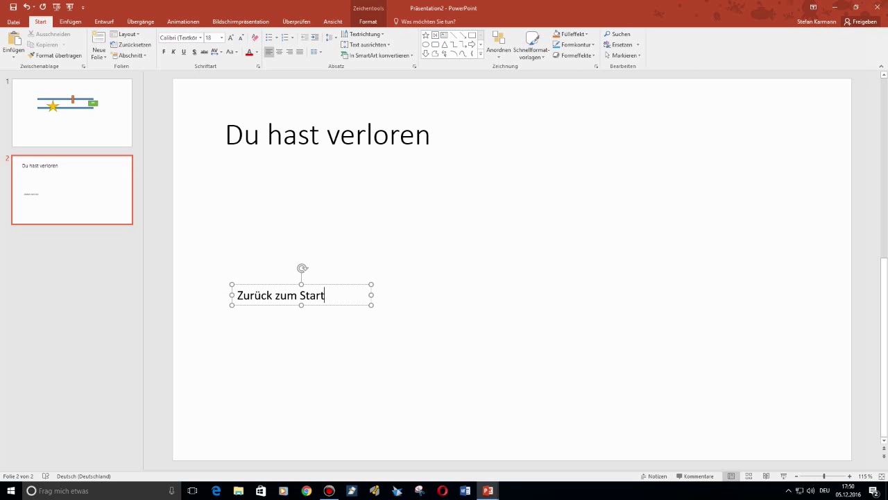
click(423, 415)
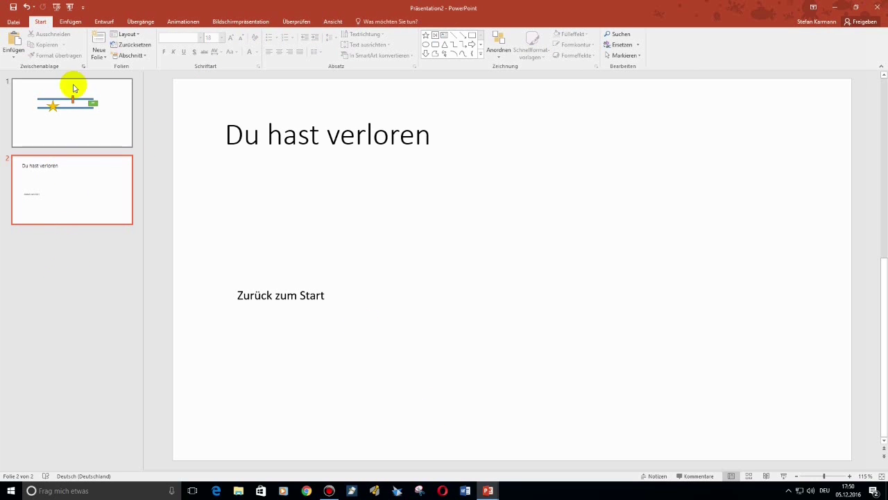
Add a third slide titled 'Du hast gewonnen' with its title dragged to mid-slide.
click(100, 39)
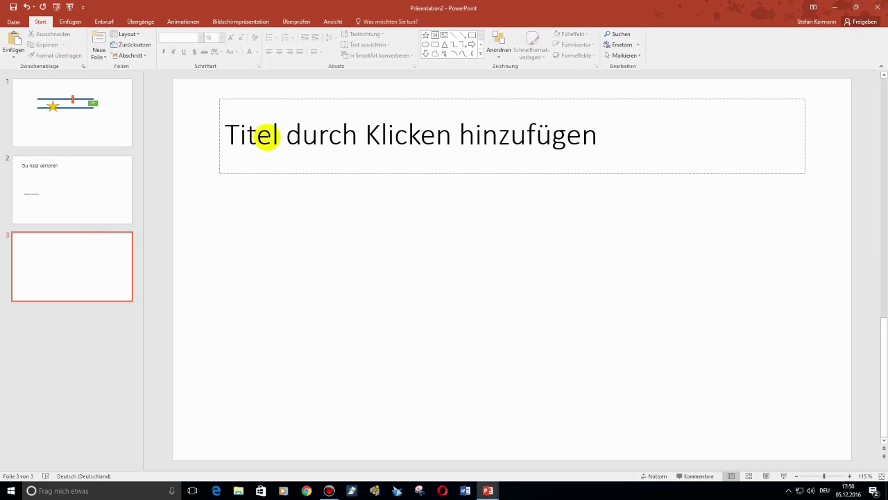
click(267, 136)
text(Du hast gewonnen)
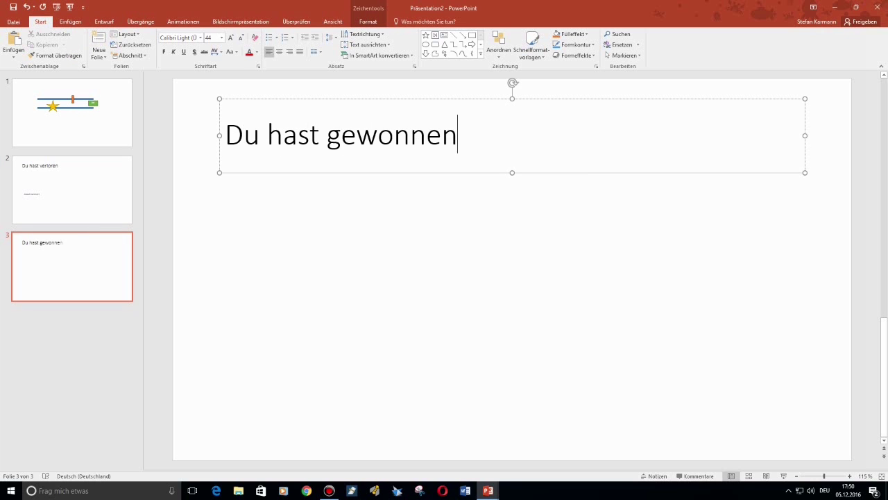
drag(364, 174, 364, 302)
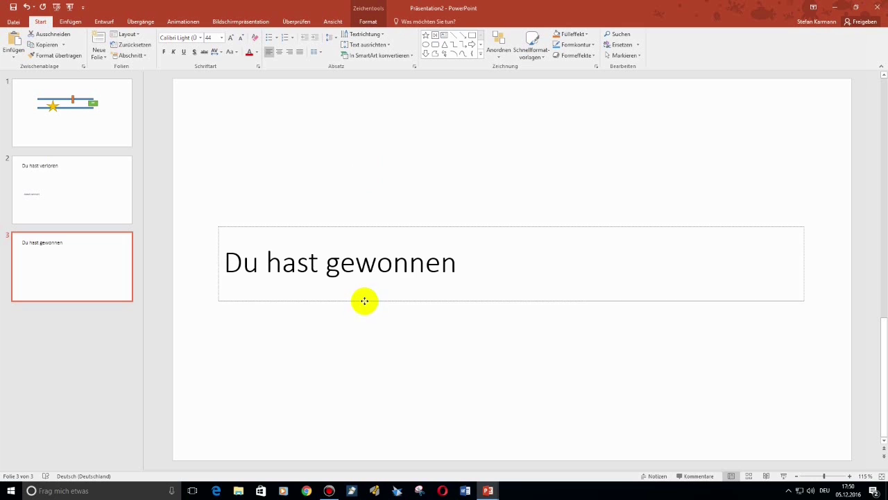
click(73, 179)
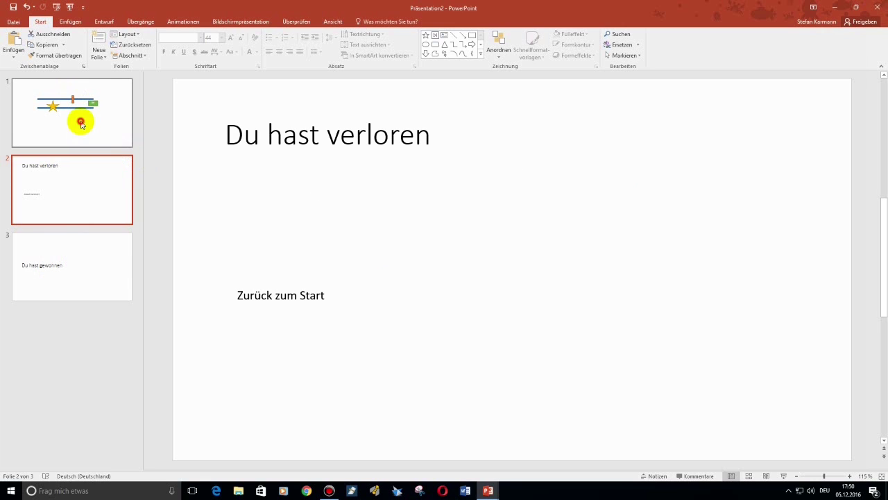
Give the orange obstacle bar on slide 1 a Linien motion path animation.
click(81, 121)
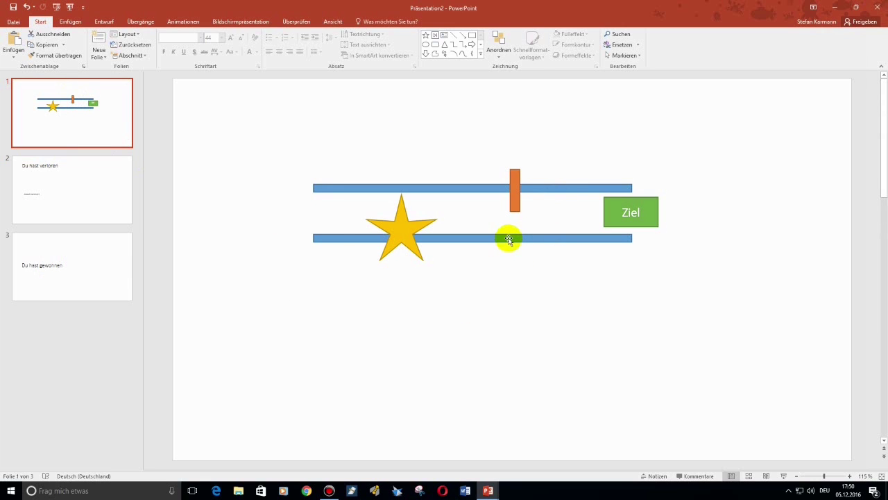
click(515, 182)
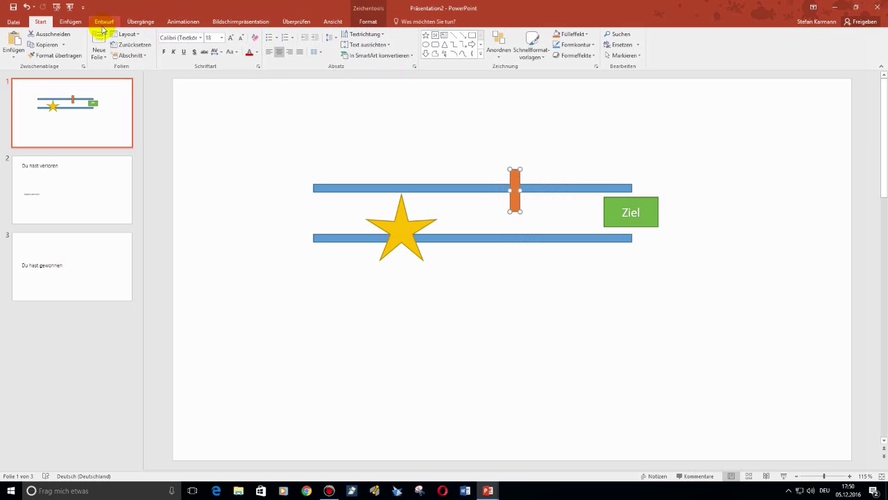
click(183, 21)
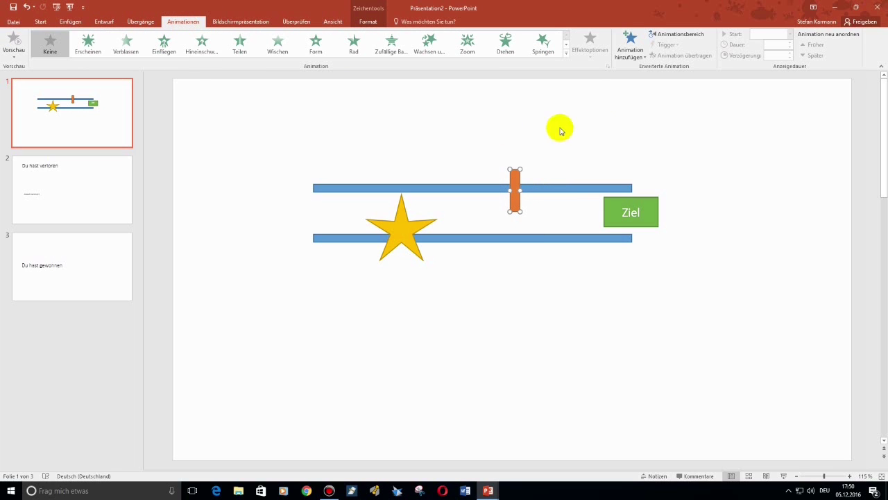
click(566, 54)
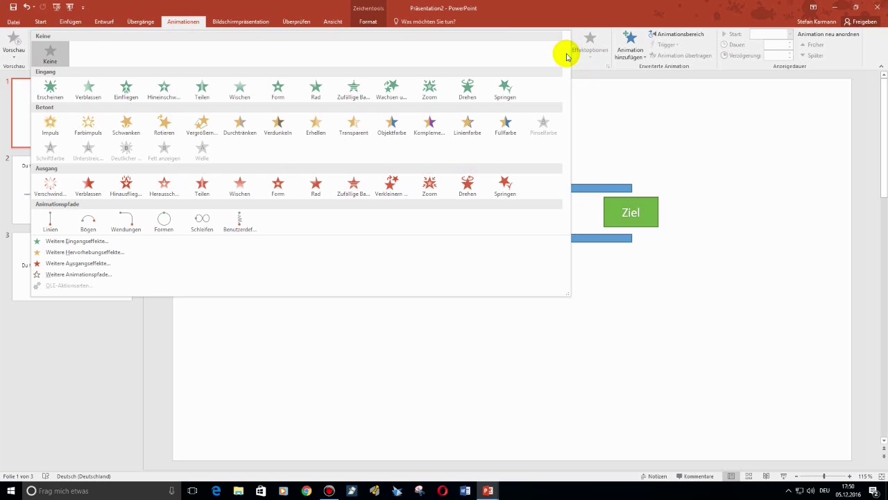
click(54, 224)
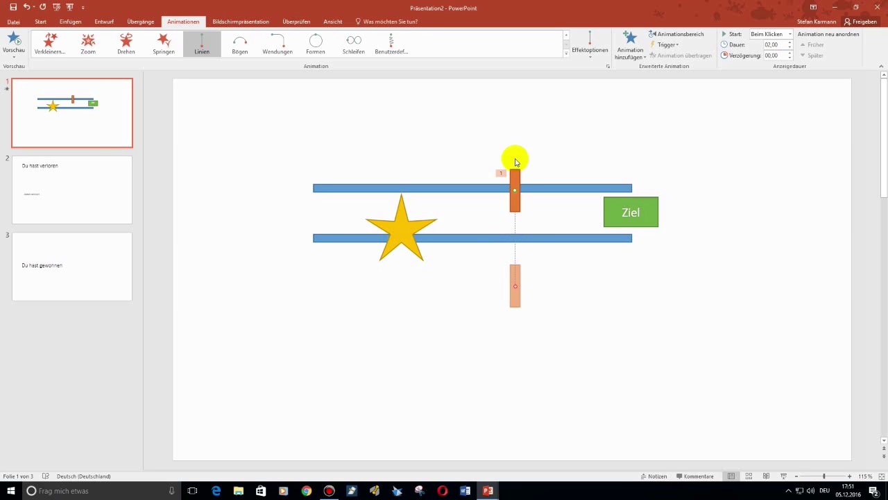
key(F5)
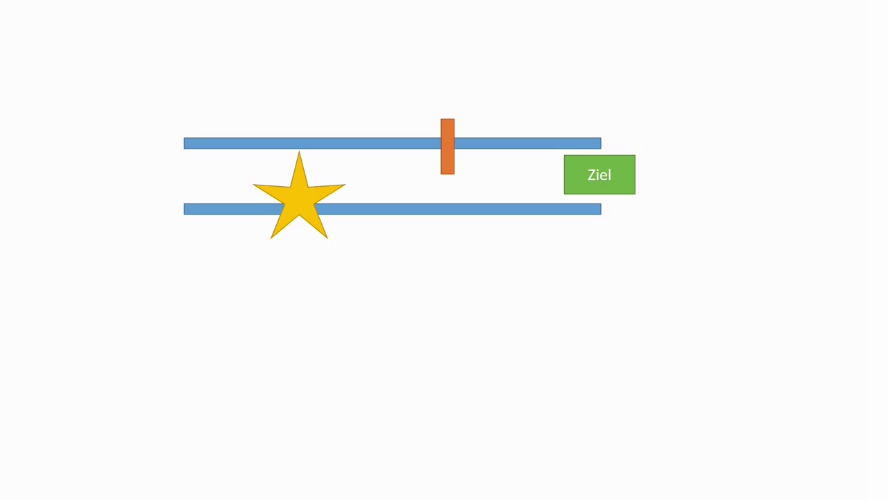
key(space)
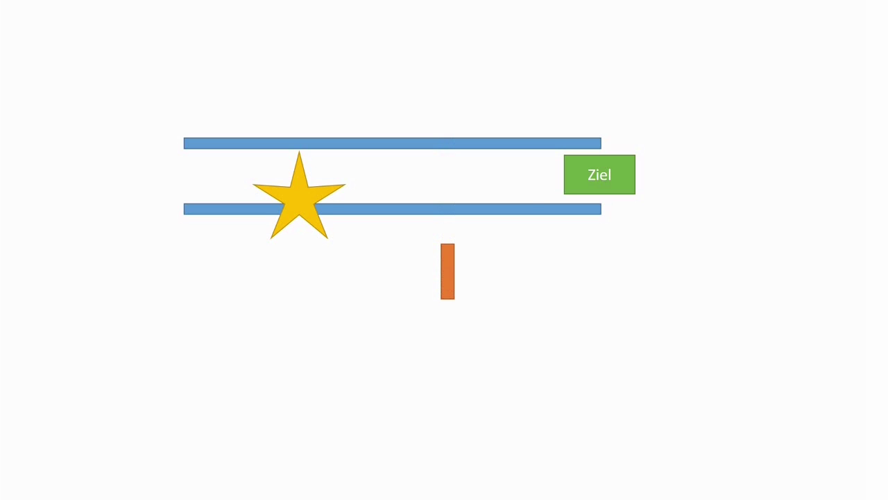
key(Escape)
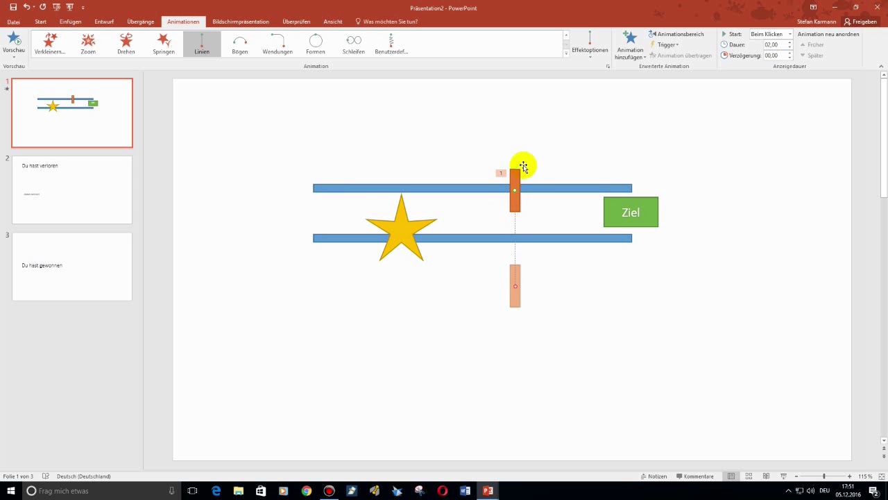
Set the bar's animation to 2 seconds, repeating until the end of the slide with automatic reverse.
click(607, 67)
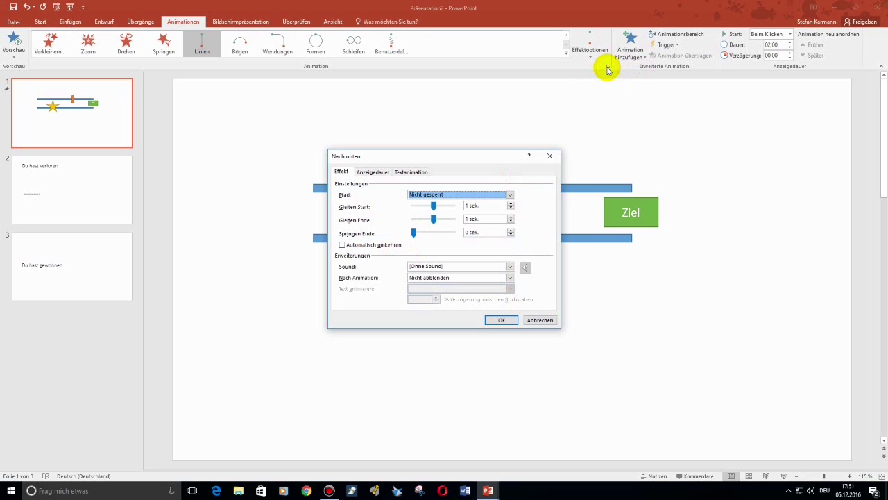
drag(509, 156, 746, 158)
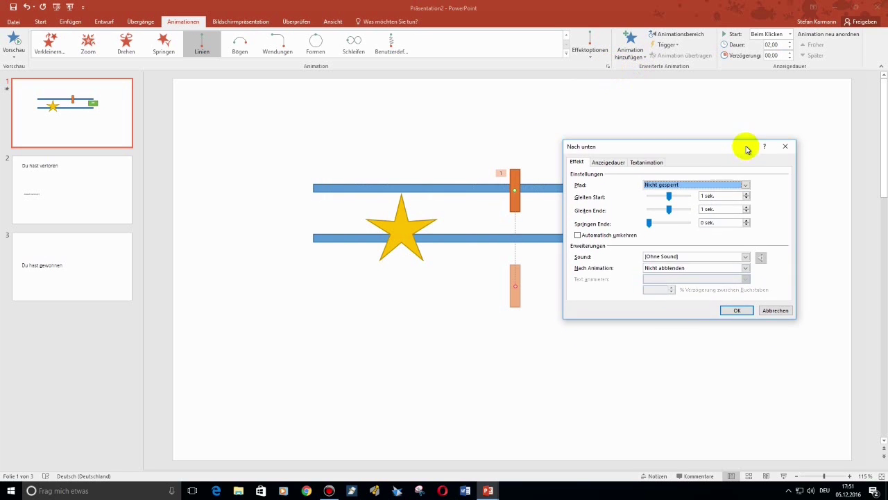
click(607, 171)
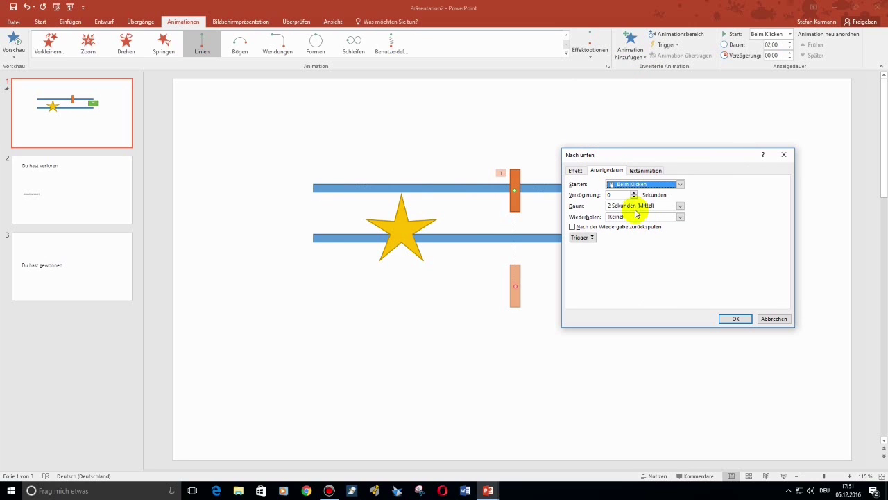
click(680, 205)
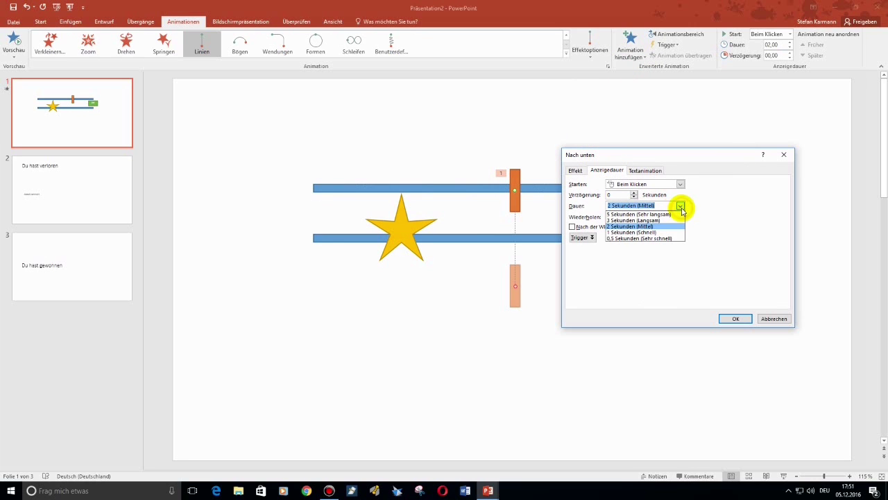
click(652, 226)
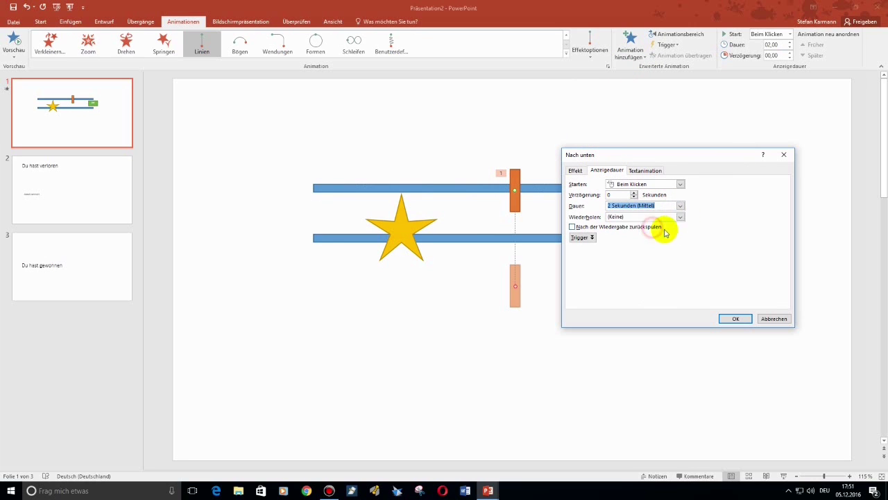
click(680, 217)
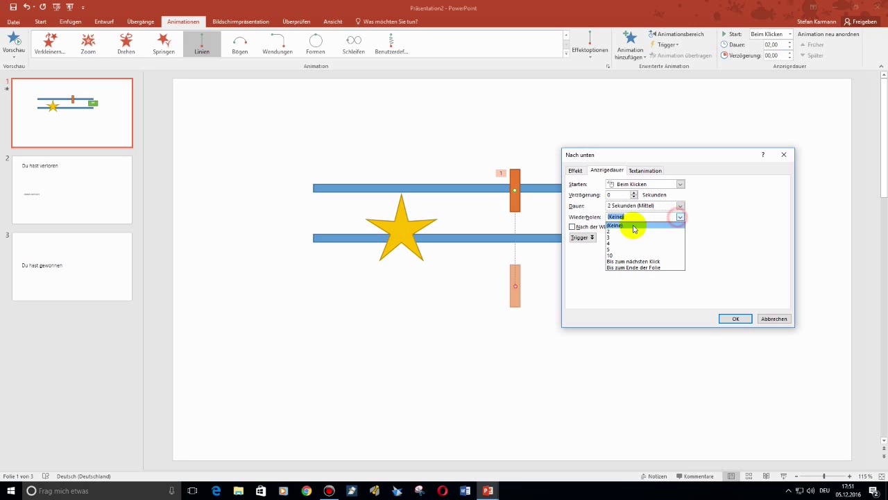
click(639, 267)
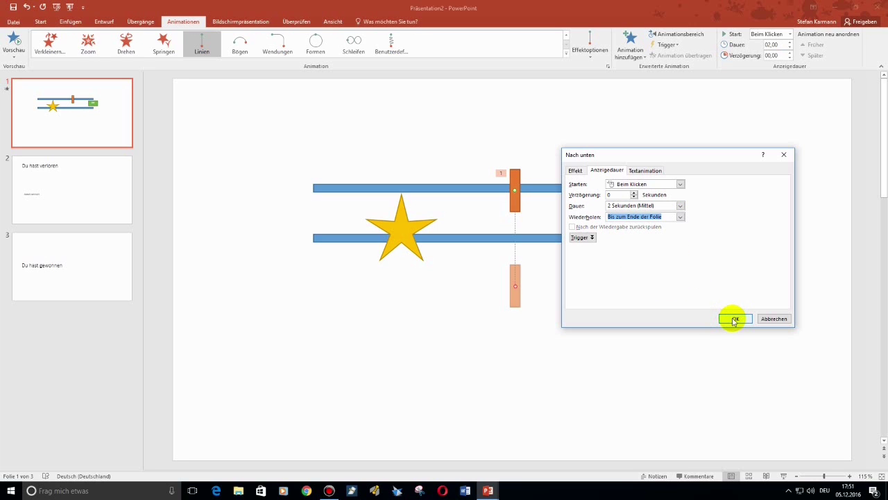
click(576, 171)
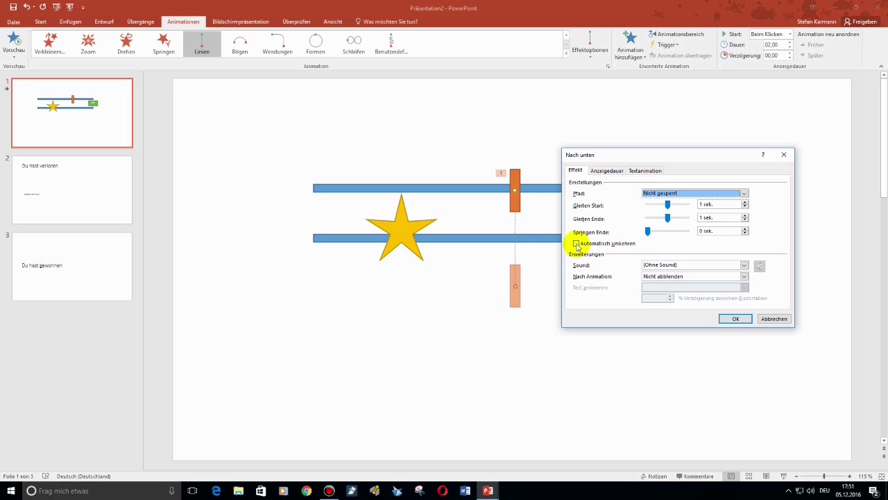
click(577, 244)
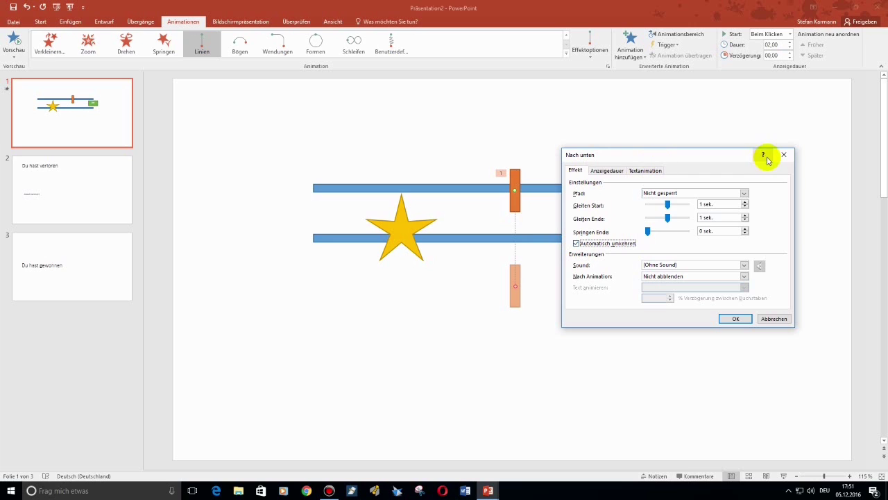
click(741, 319)
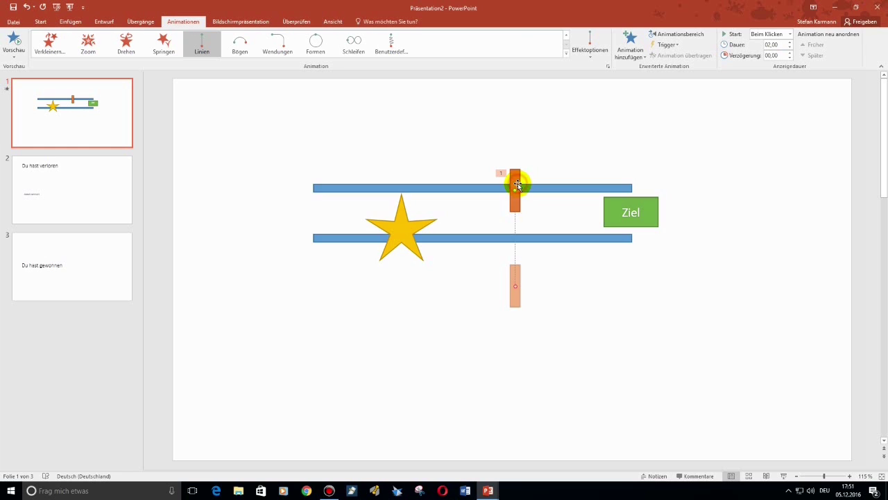
click(518, 179)
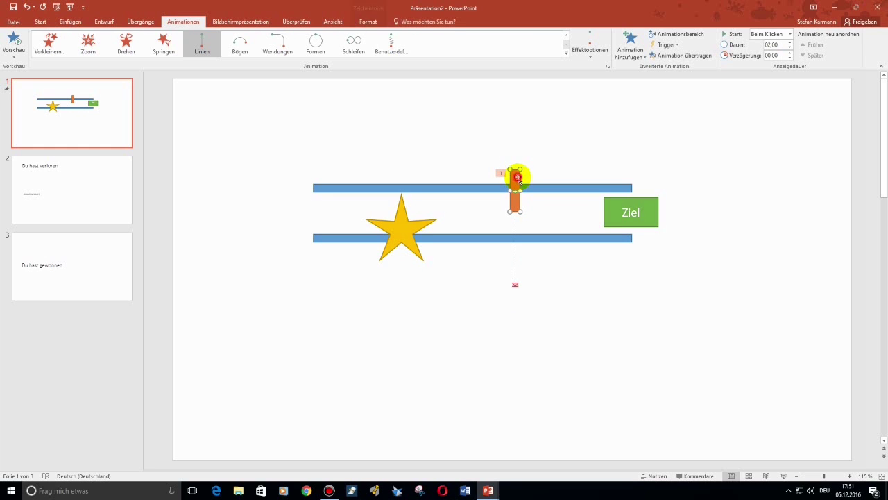
click(607, 67)
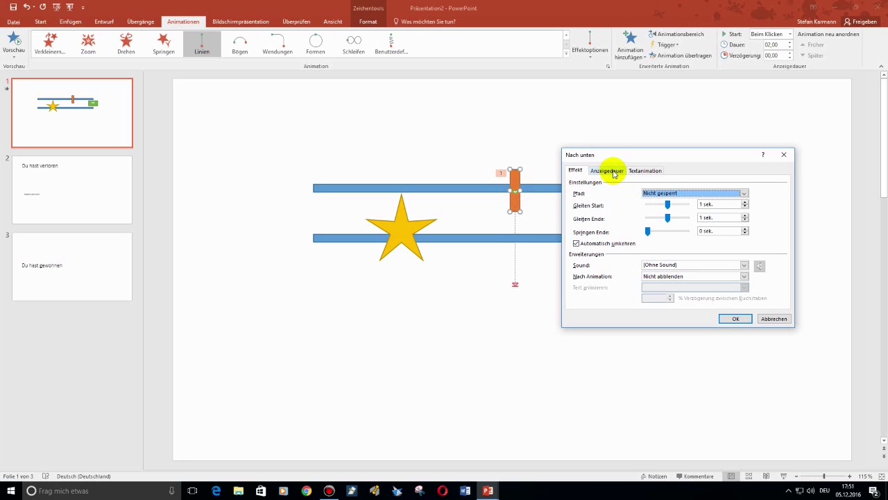
click(613, 172)
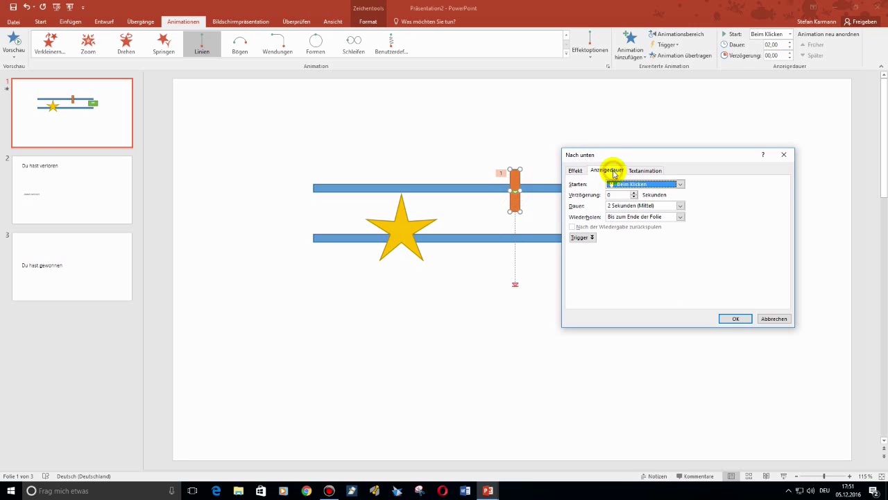
click(680, 184)
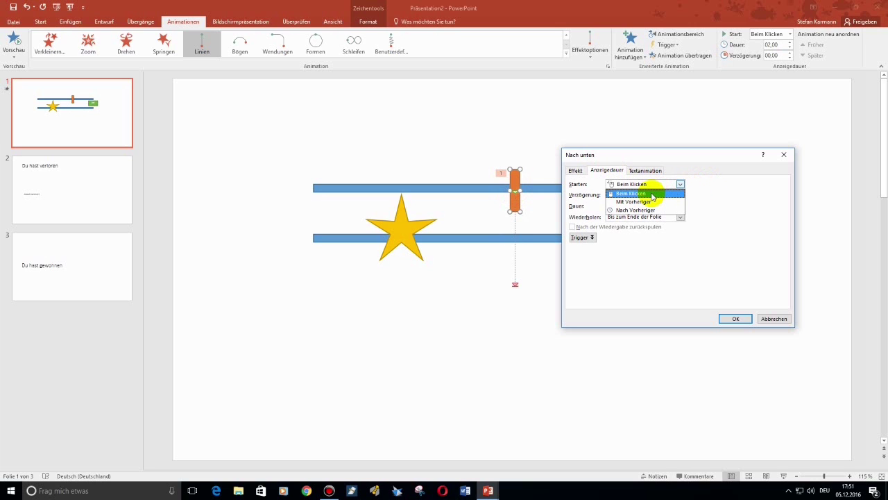
click(653, 193)
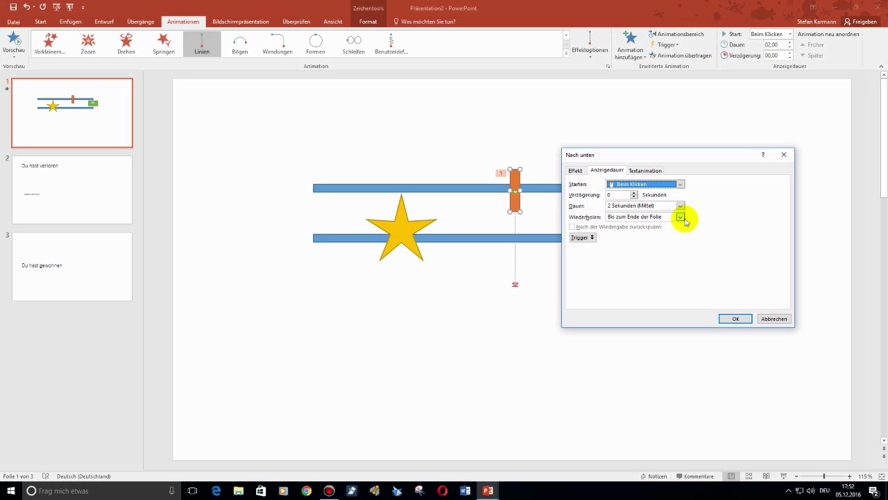
click(731, 318)
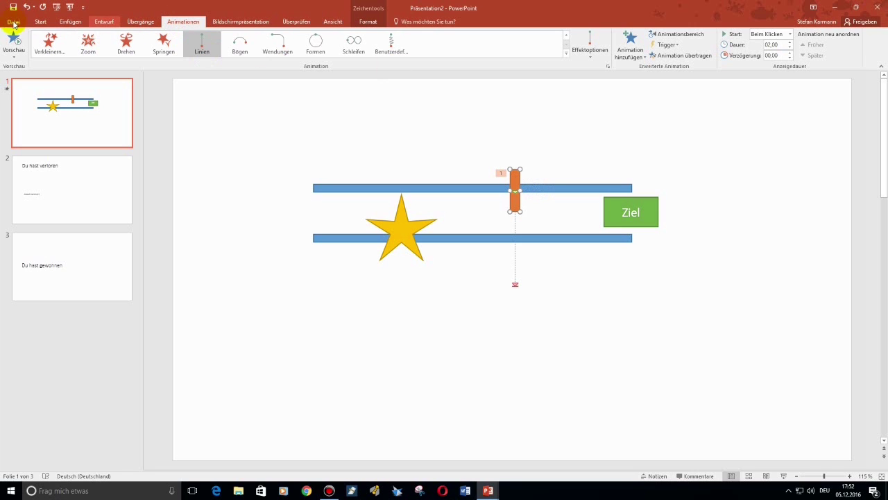
Add a mouse-over action to the orange bar with a hyperlink to Nächste Folie.
click(41, 22)
click(70, 22)
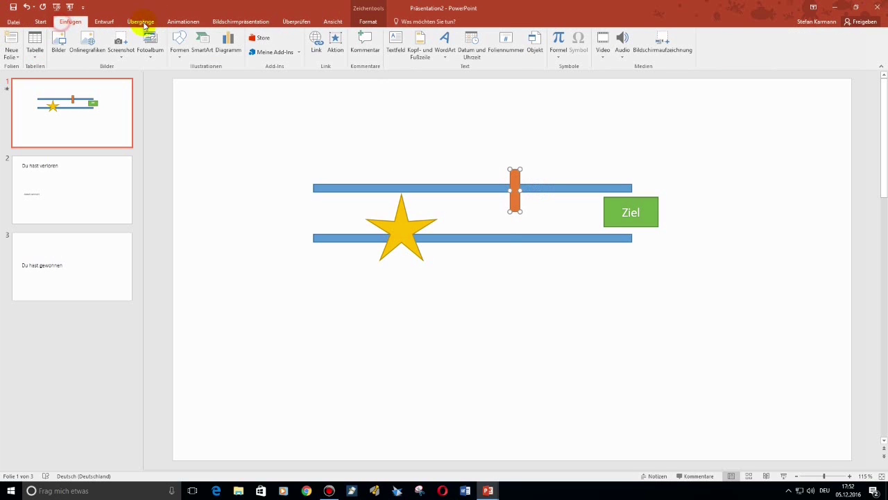
click(336, 43)
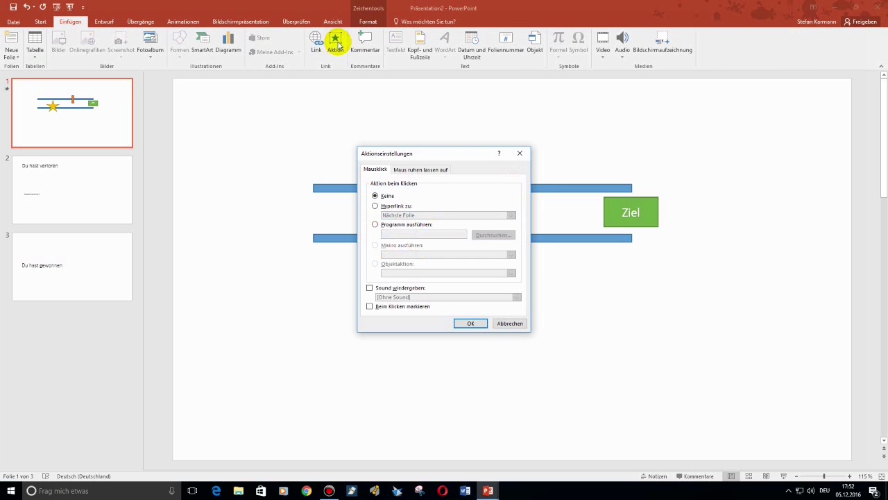
mouse_move(431, 154)
mouse_down()
mouse_move(575, 239)
mouse_move(659, 198)
mouse_up()
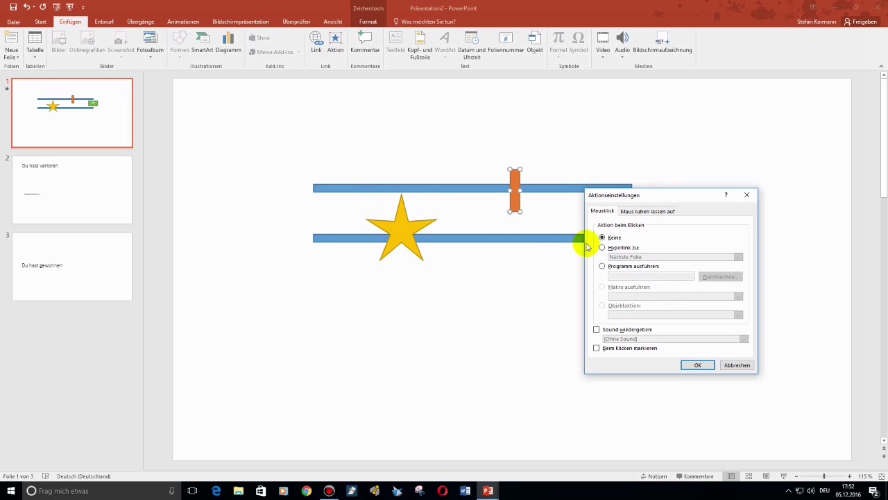
click(640, 212)
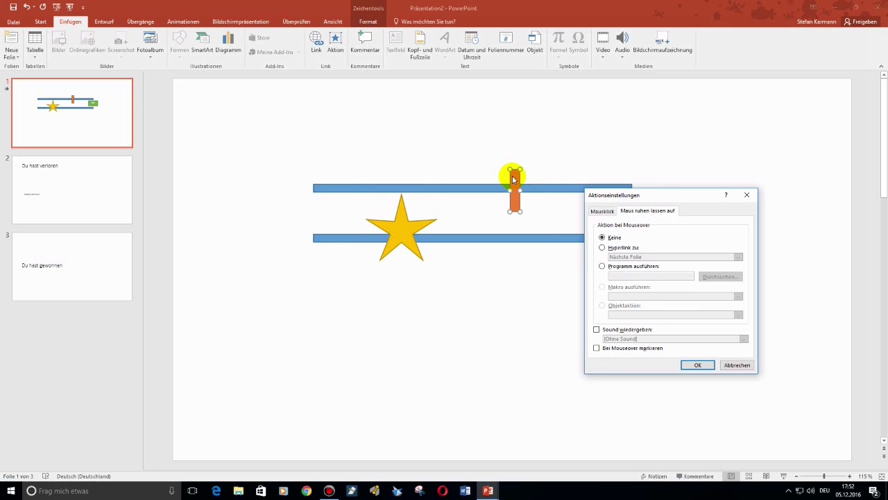
click(601, 249)
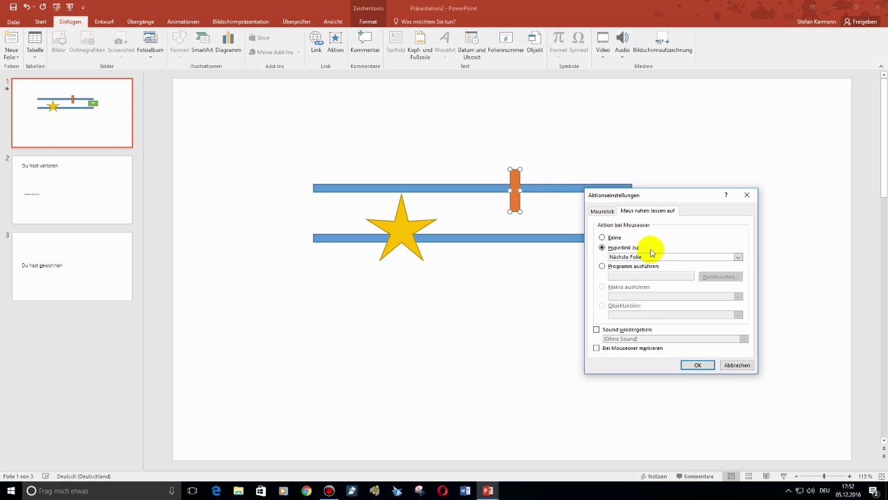
click(691, 366)
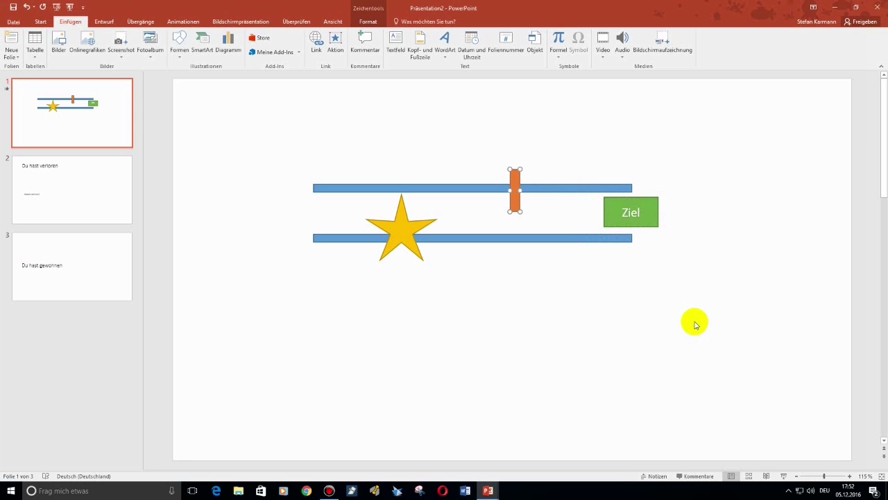
Test in the slide show that hovering the orange bar jumps to the 'Du hast verloren' slide, then exit.
key(F5)
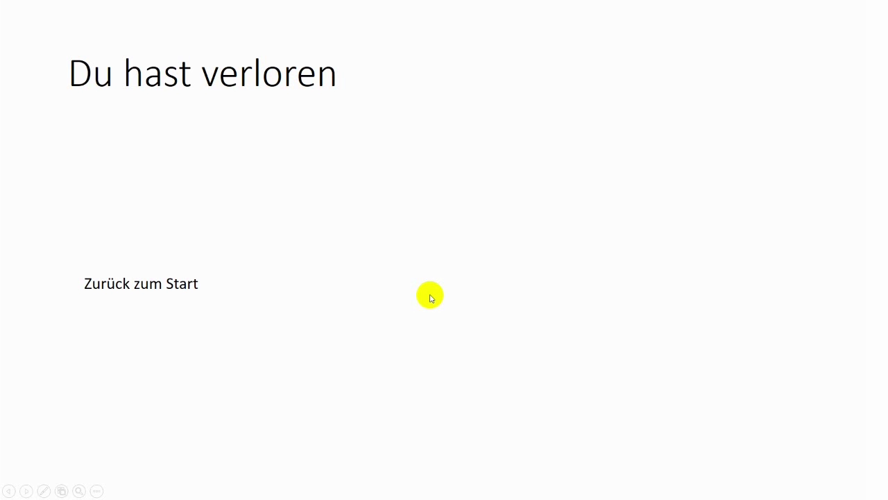
key(Escape)
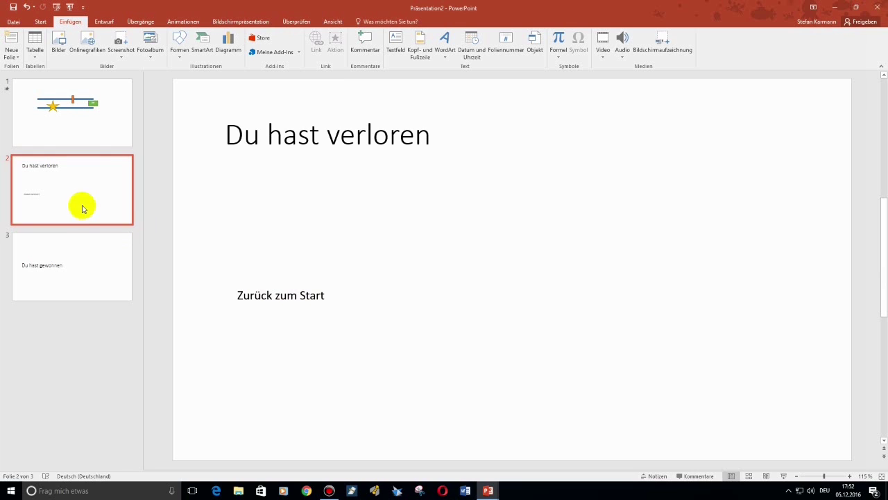
Hyperlink the 'Zurück zum Start' text to slide 1 of the current document.
click(262, 294)
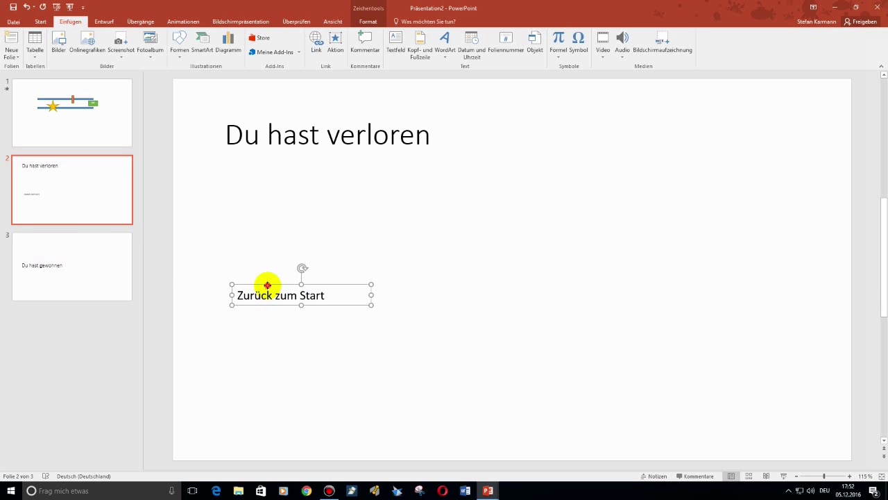
right_click(267, 286)
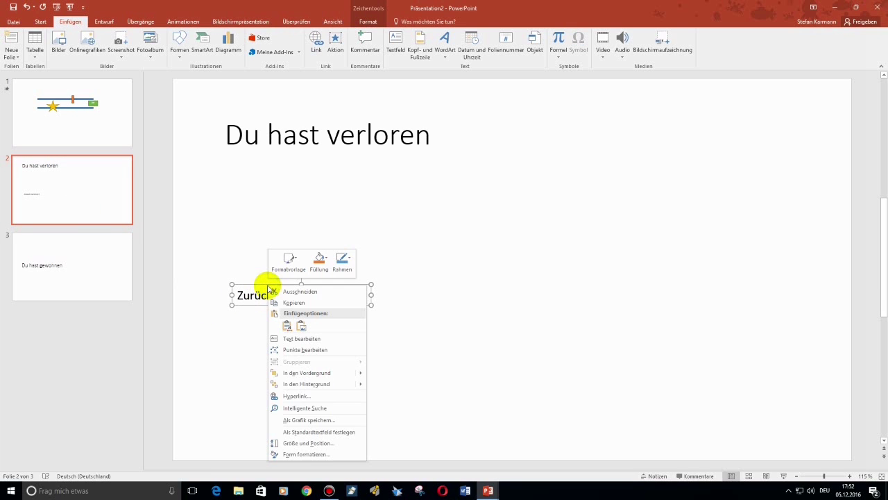
click(282, 401)
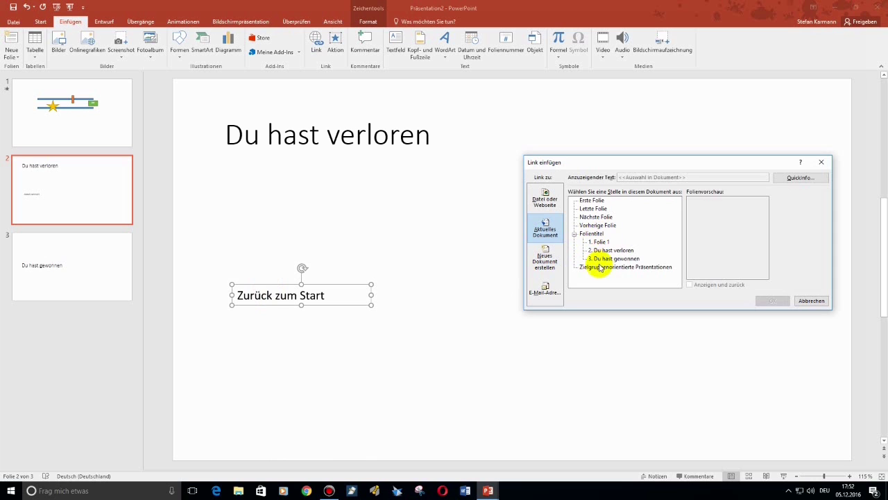
click(600, 242)
click(766, 301)
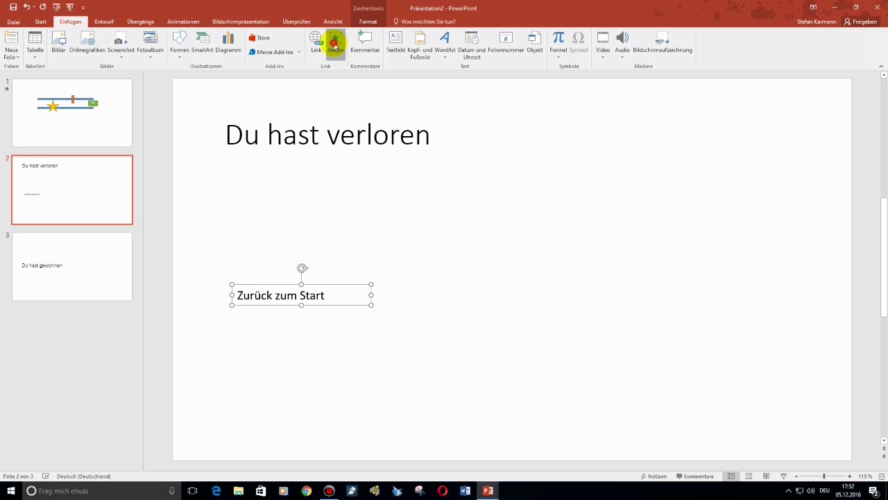
Confirm the text's Aktion click settings, then start the slide show from the loss slide.
click(335, 43)
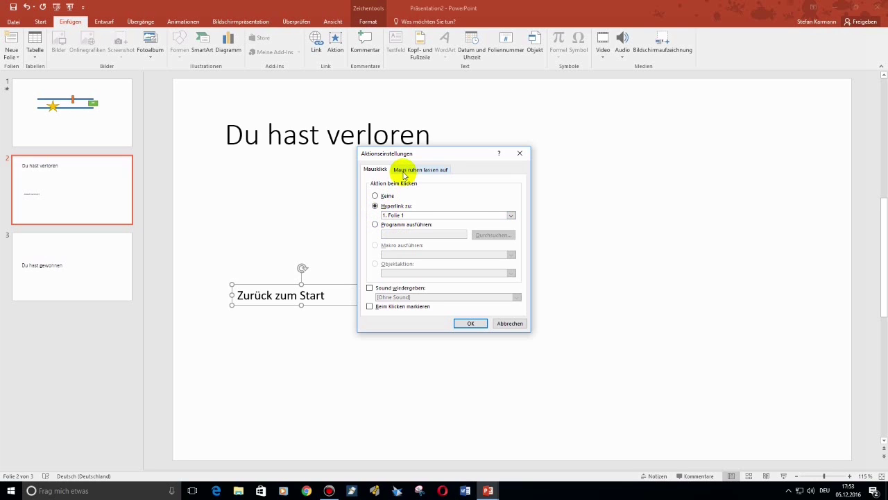
click(479, 323)
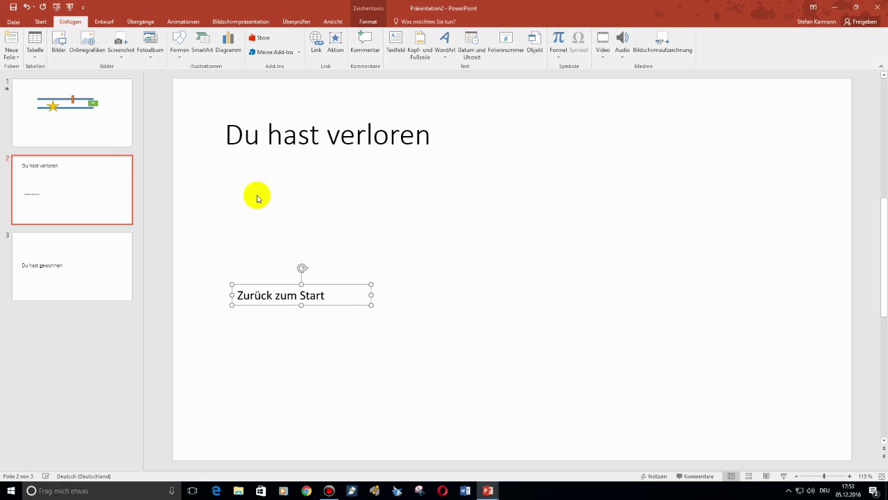
click(84, 128)
key(F5)
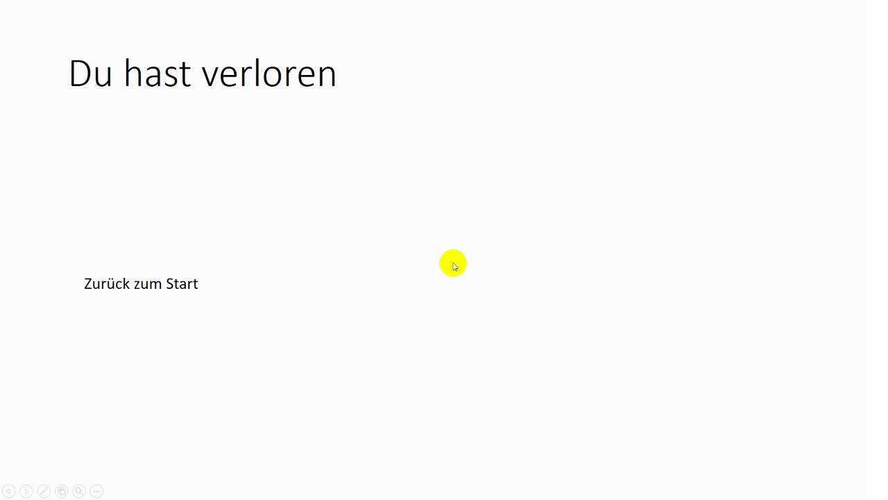
Follow 'Zurück zum Start' back to the game slide, end the show, and select the yellow star.
click(170, 295)
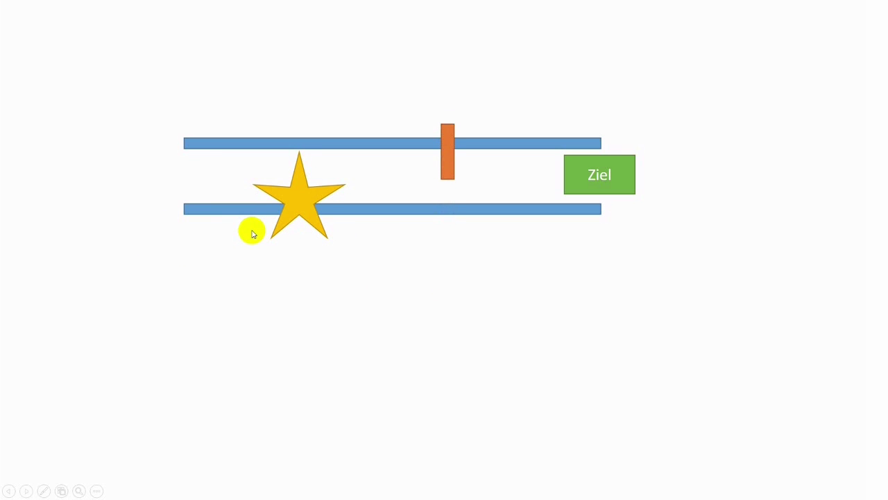
key(Escape)
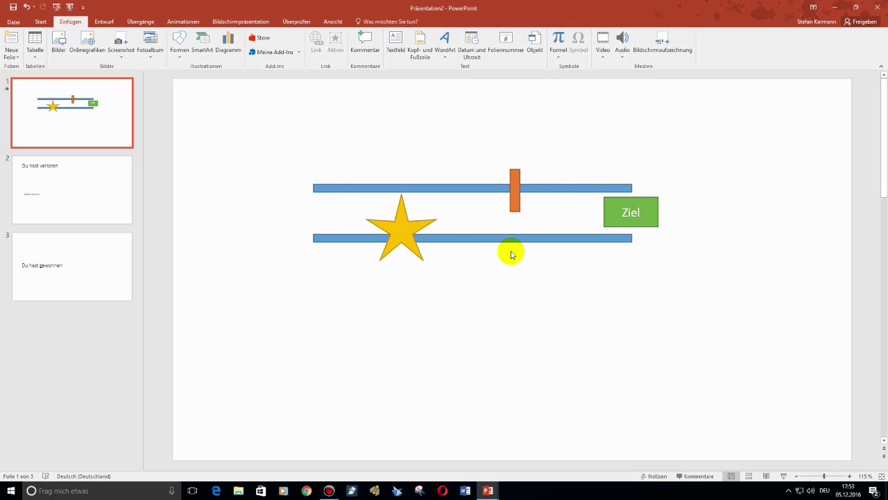
click(402, 225)
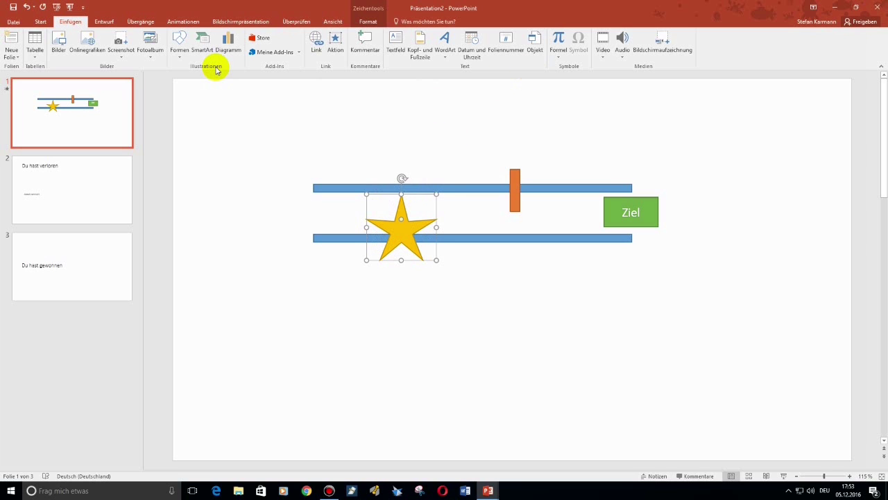
Apply the Rotieren emphasis animation to the star.
click(180, 22)
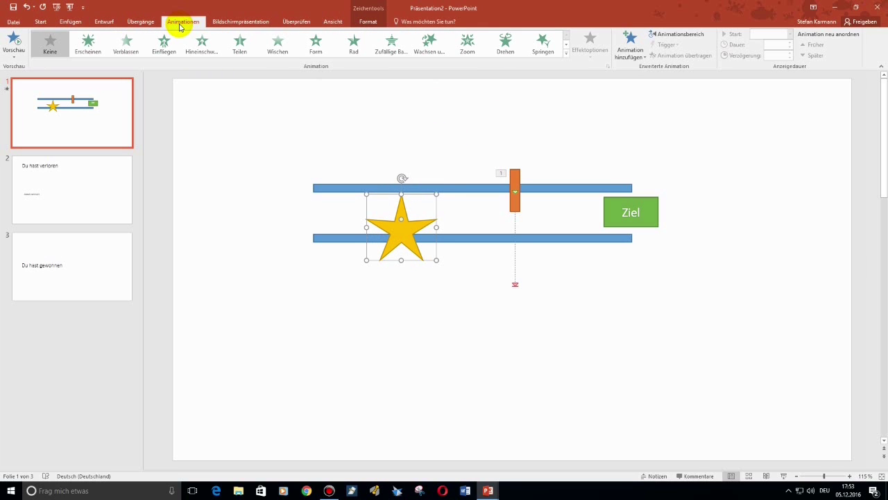
click(566, 52)
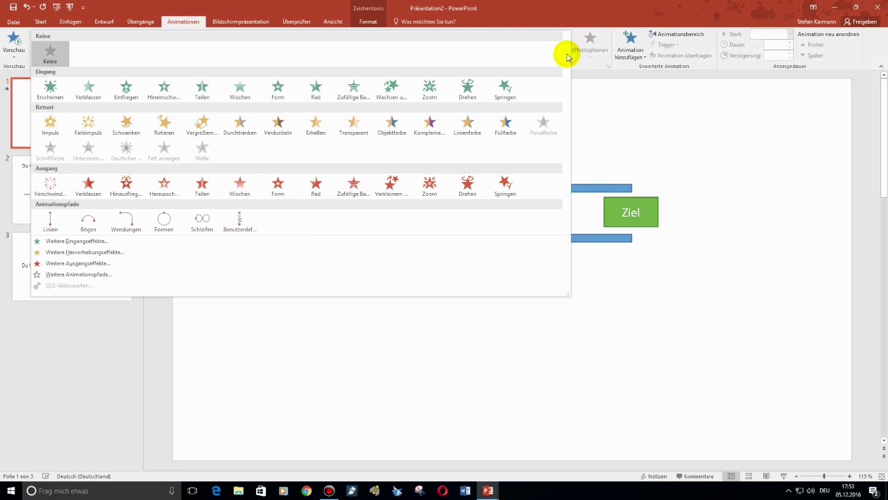
click(170, 133)
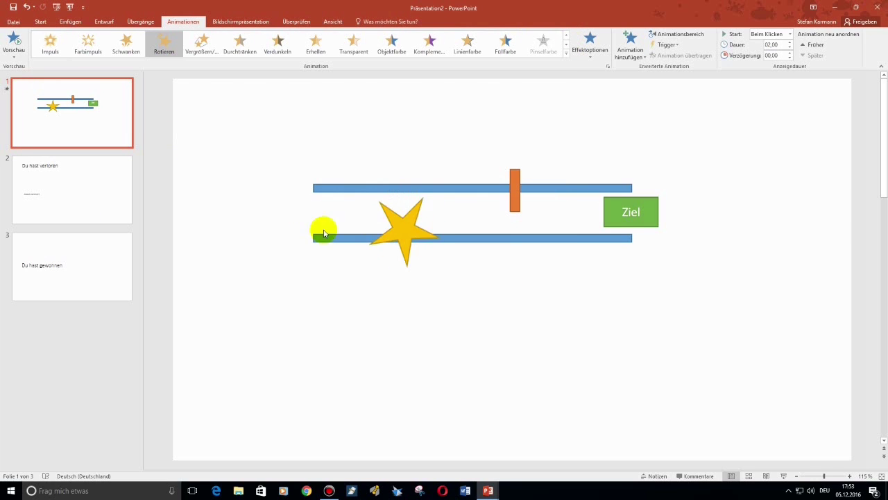
Set the rotation to 3 seconds, repeating until the end of the slide.
click(607, 67)
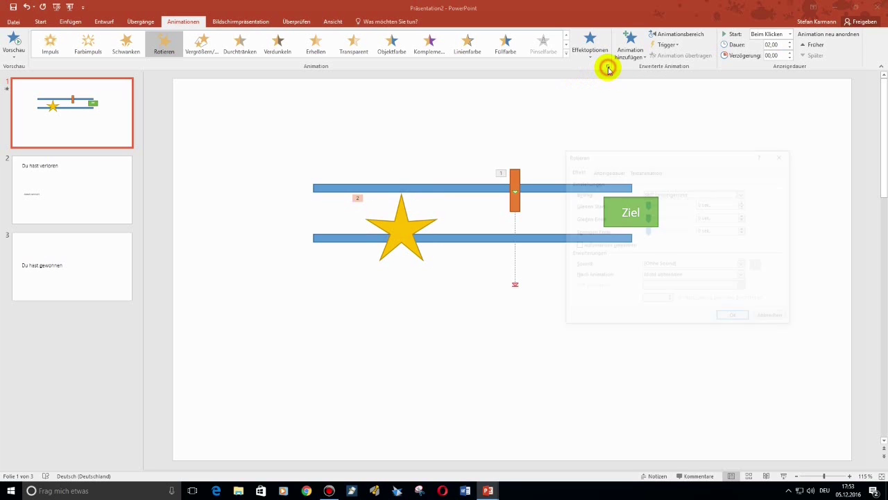
click(774, 318)
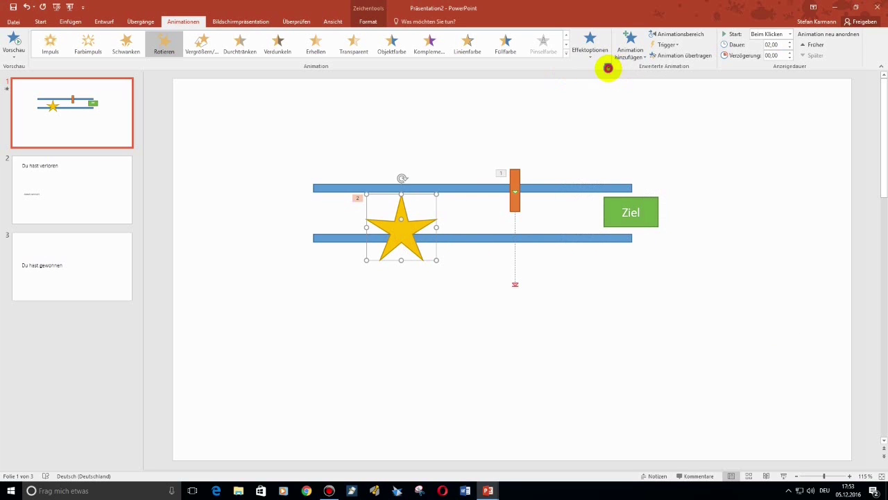
click(608, 67)
click(601, 172)
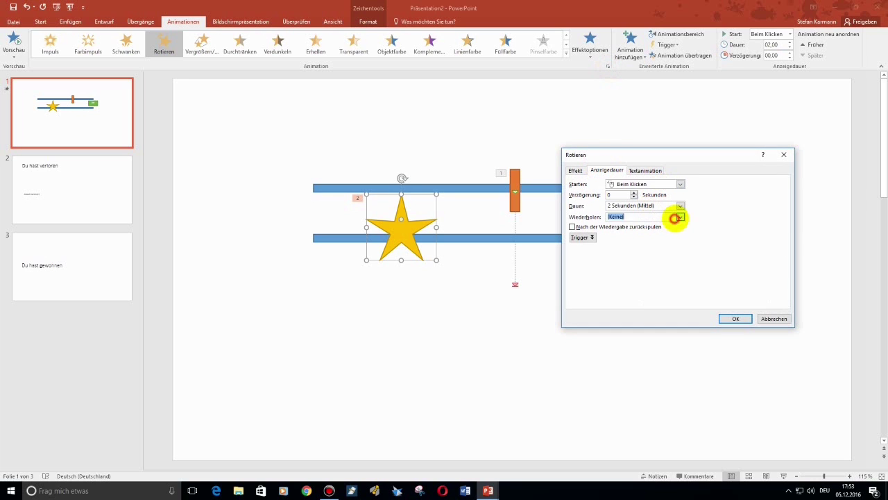
click(675, 218)
click(629, 270)
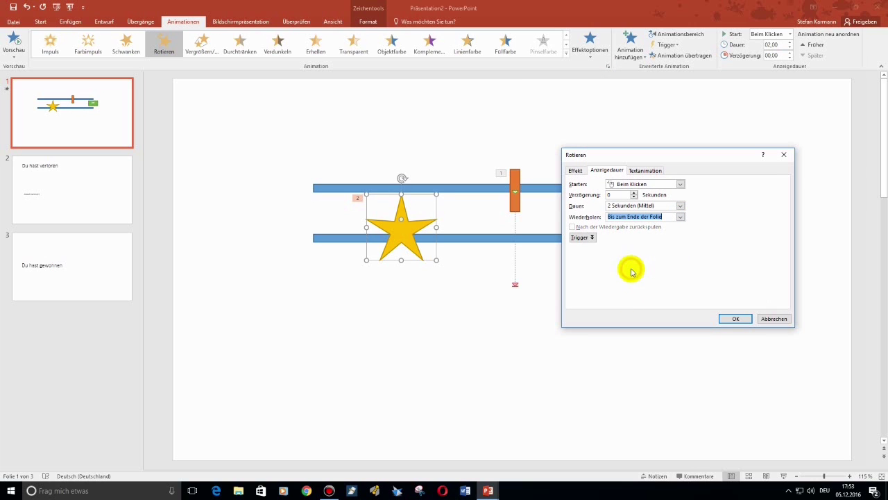
click(680, 206)
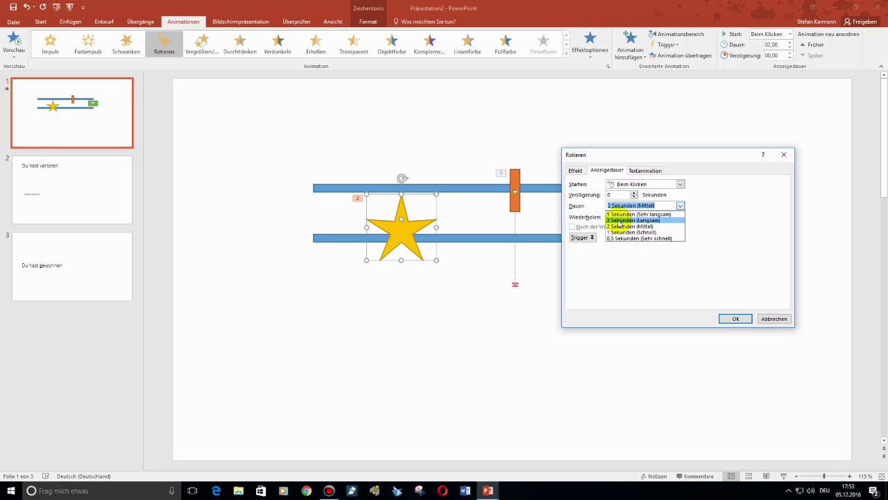
click(625, 220)
click(727, 317)
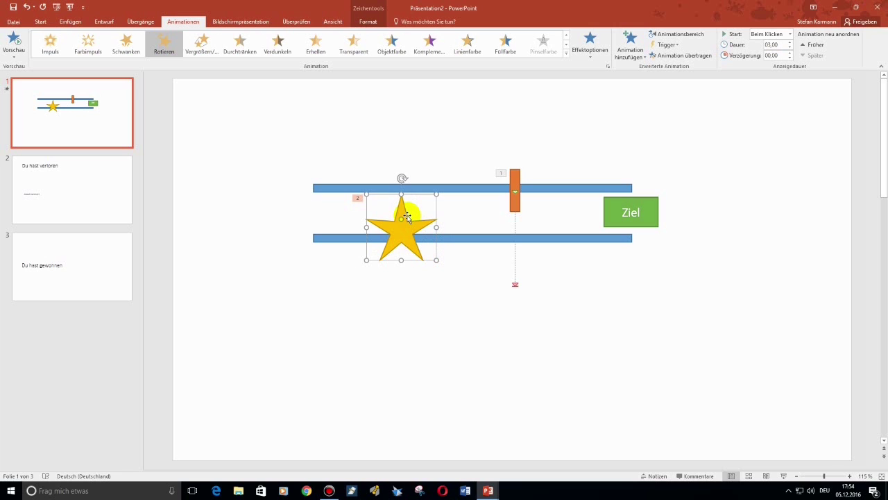
Give the star a mouse-over hyperlink to the next slide, then start the slide show to test.
click(70, 23)
click(335, 42)
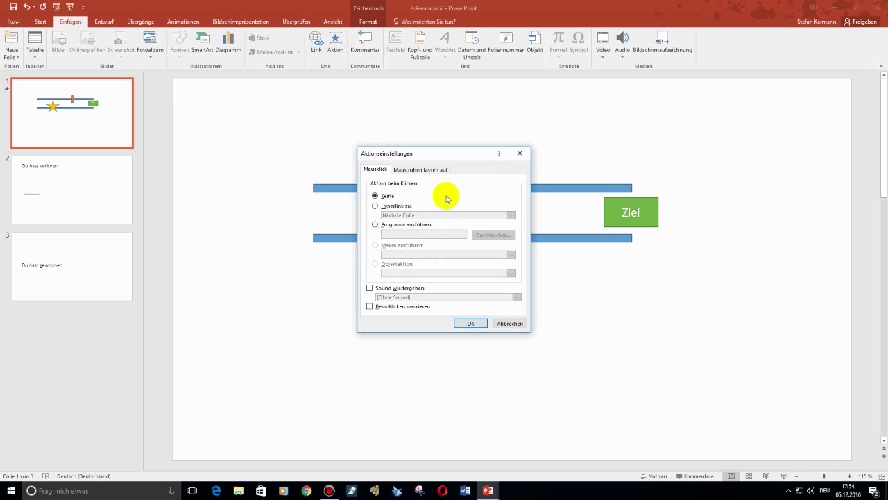
click(411, 170)
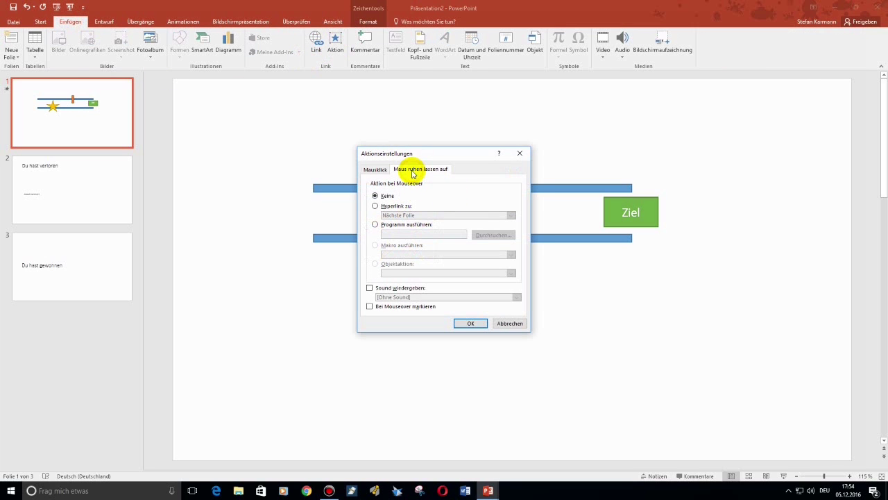
click(375, 206)
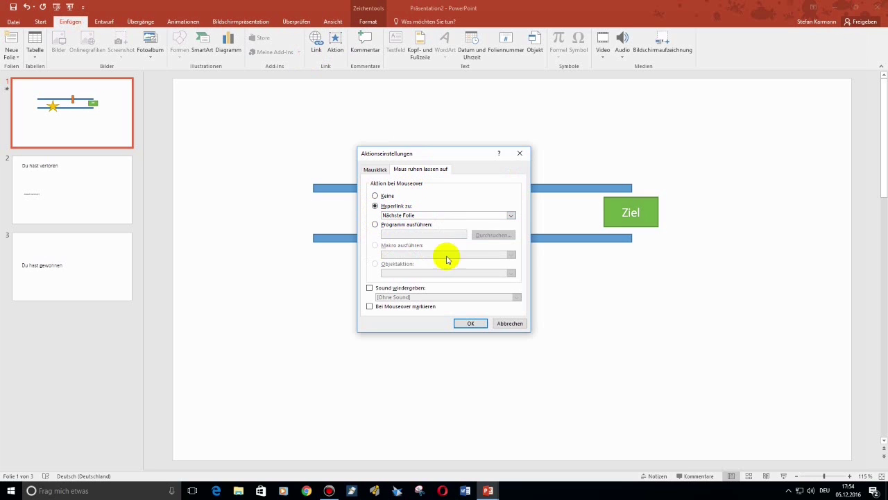
click(468, 324)
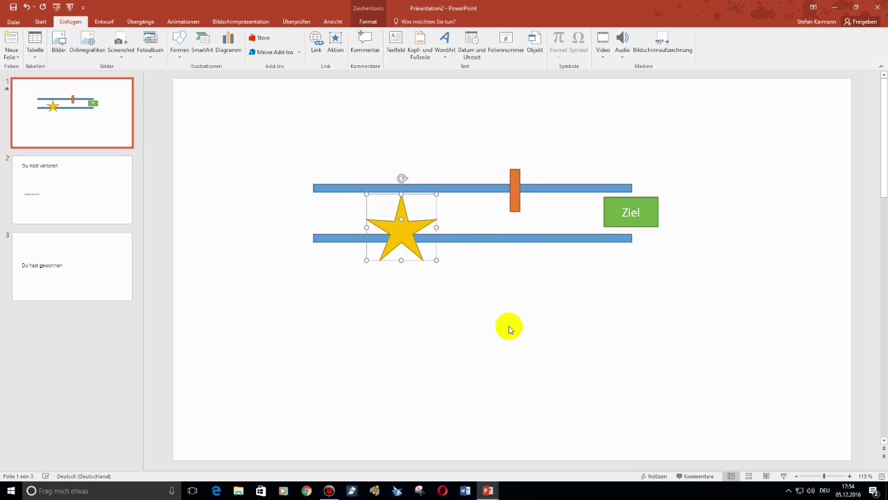
key(F5)
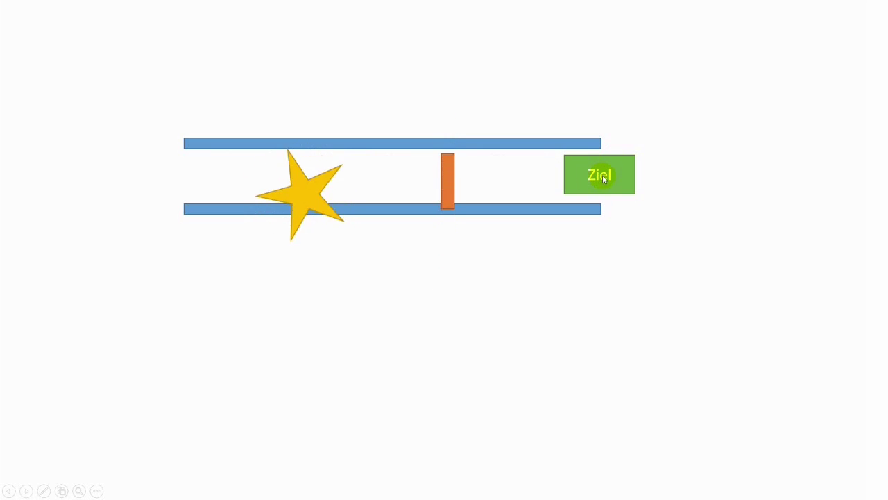
End the show and give the green Ziel box a mouse-over hyperlink to the last slide.
key(Escape)
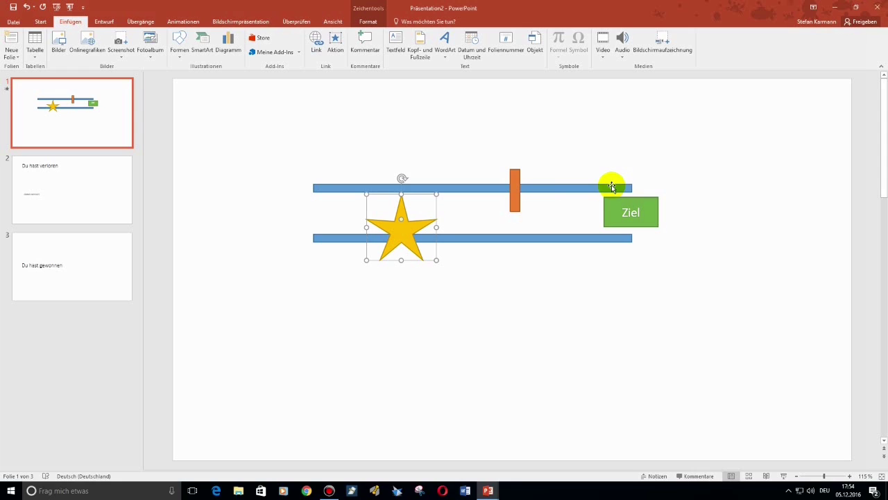
click(614, 216)
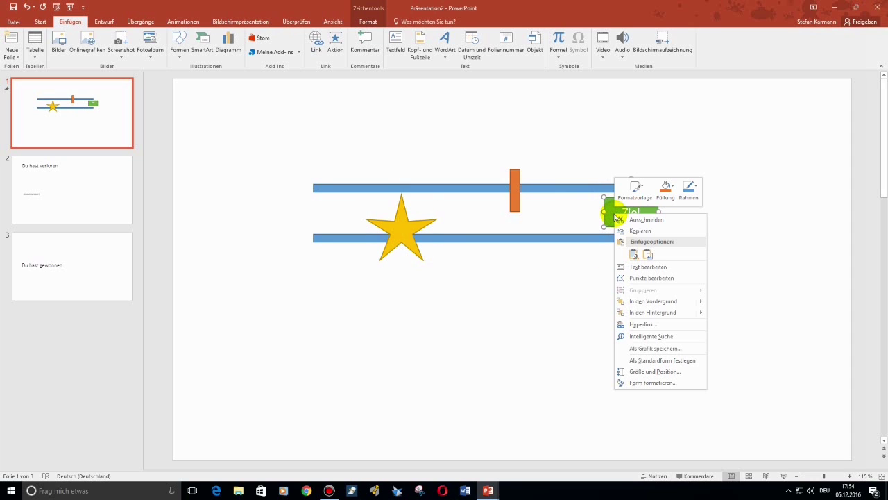
click(336, 43)
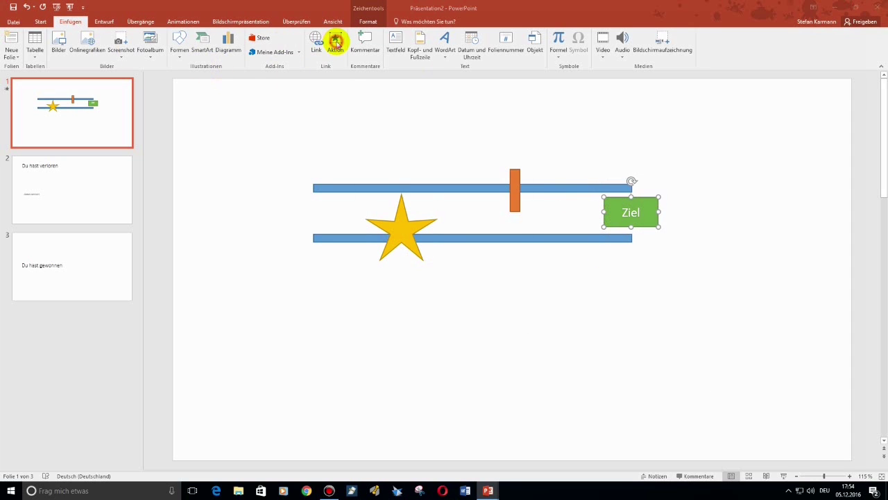
click(413, 169)
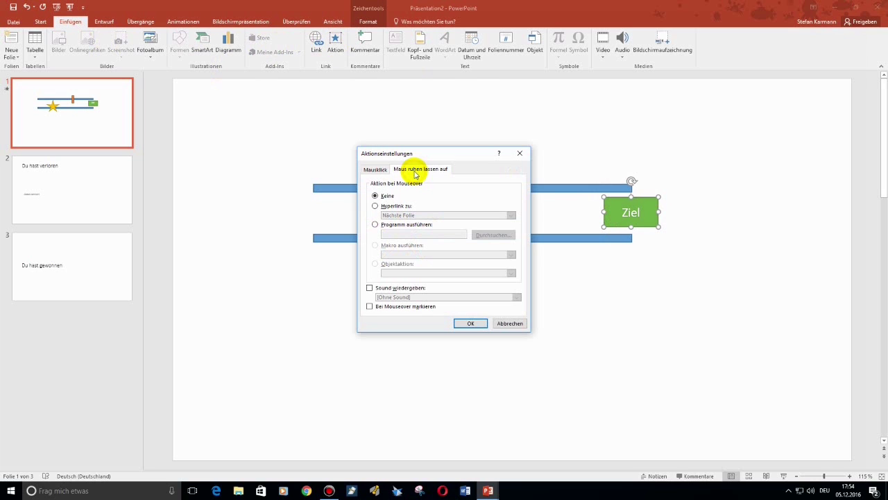
click(375, 206)
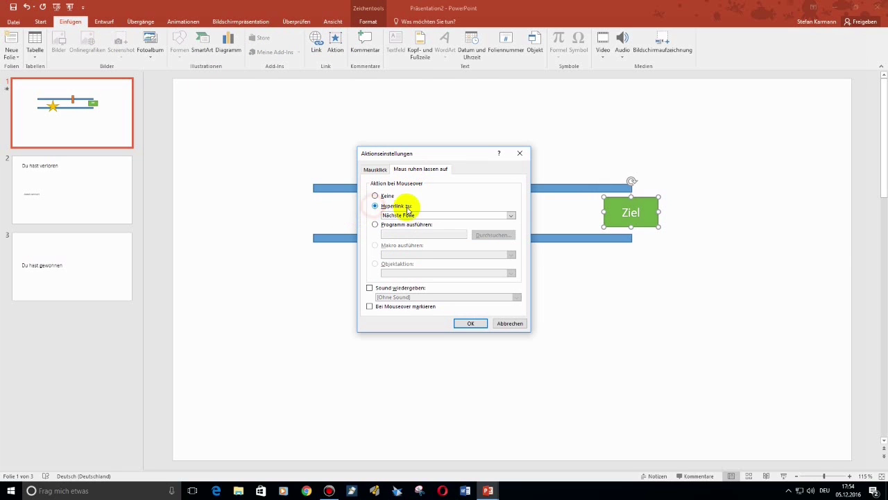
click(512, 217)
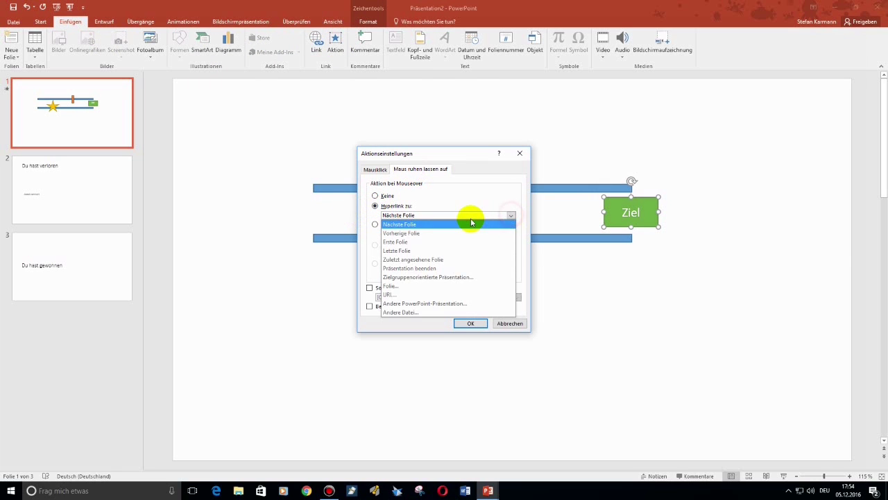
click(415, 253)
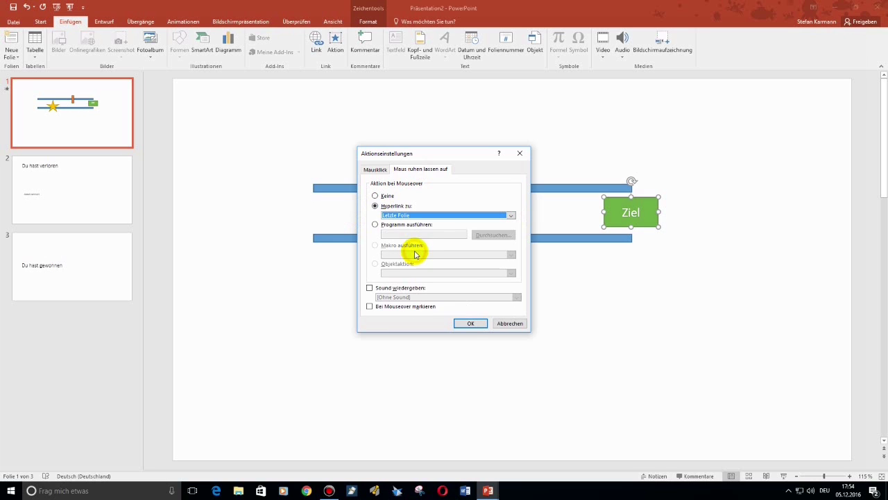
click(466, 323)
click(599, 323)
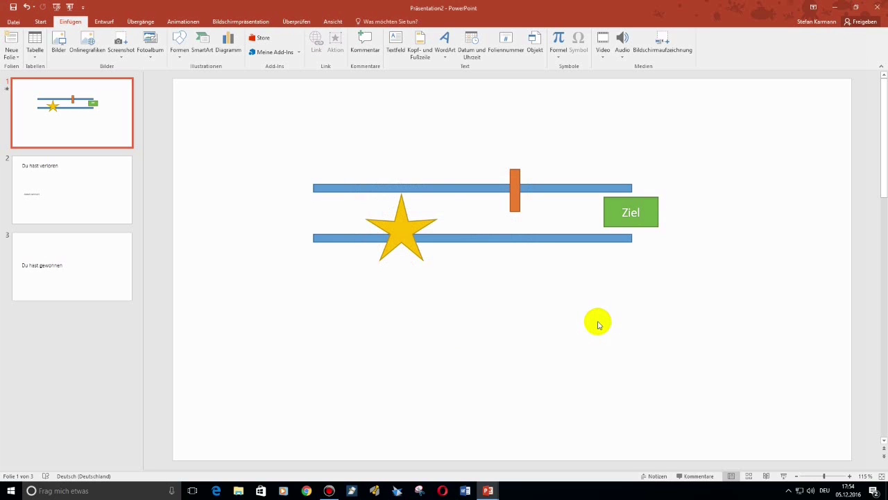
Give the upper blue bar a mouse-over hyperlink to the next slide.
click(451, 189)
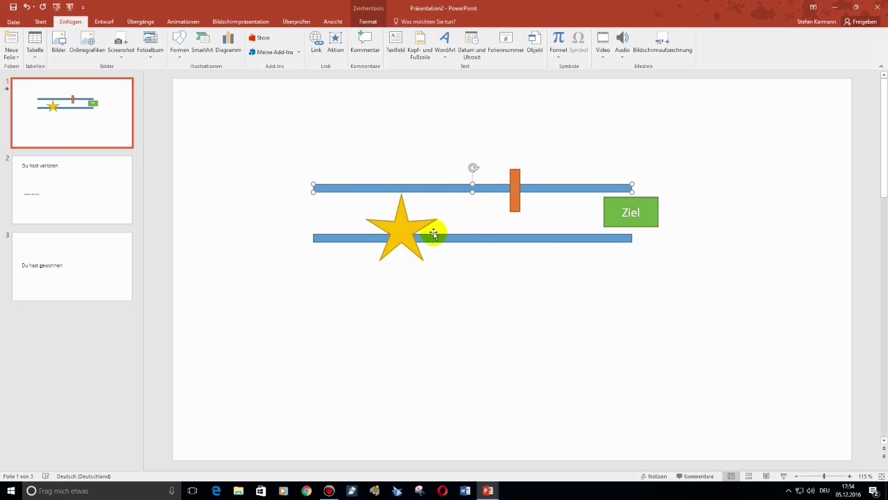
shift+click(345, 237)
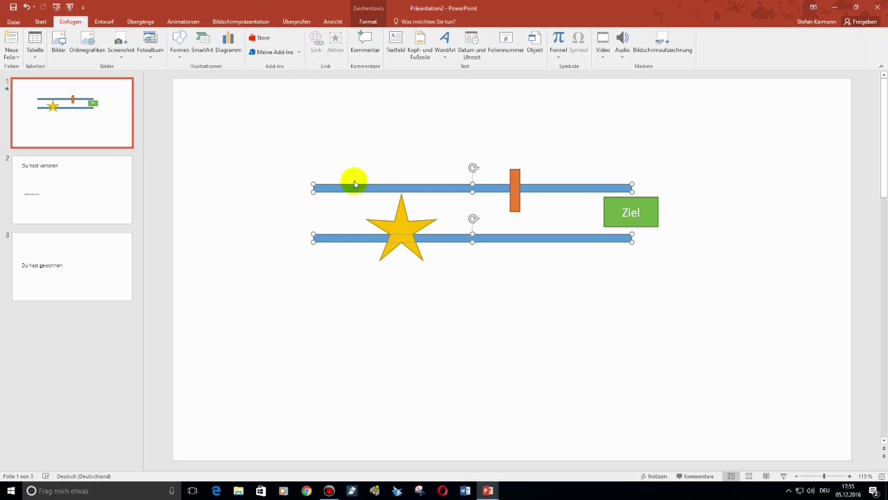
click(366, 121)
click(360, 187)
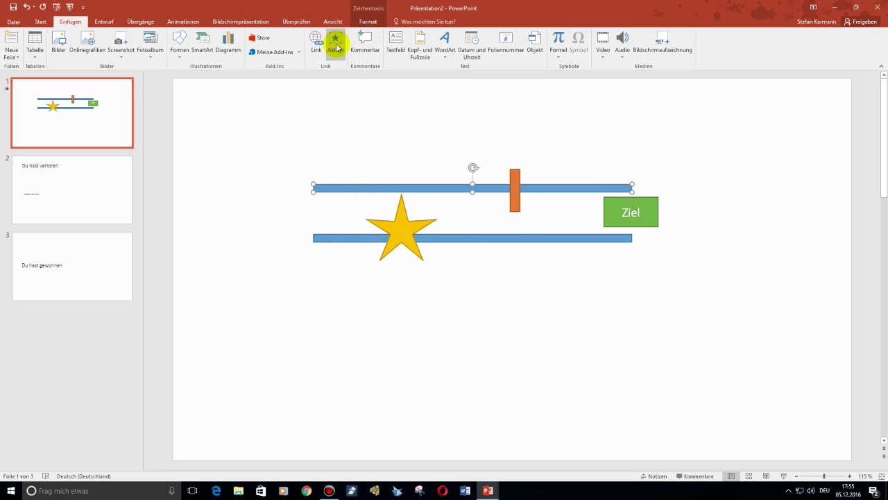
click(335, 45)
click(415, 169)
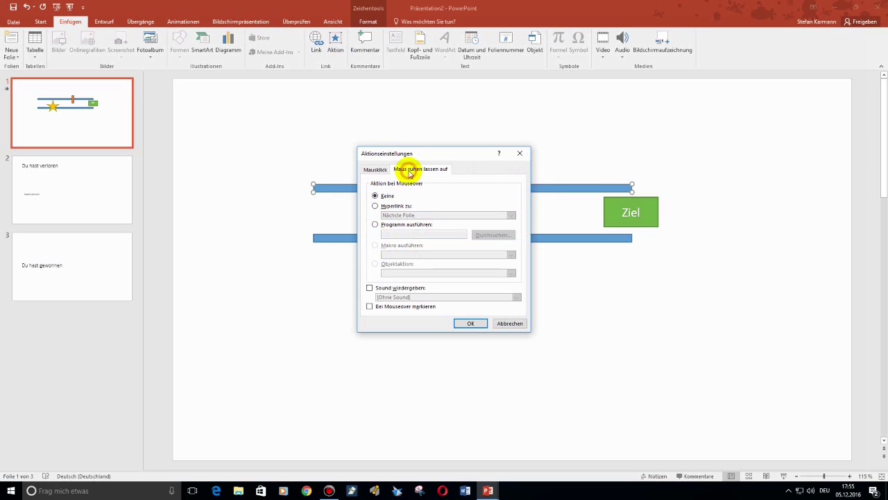
click(376, 206)
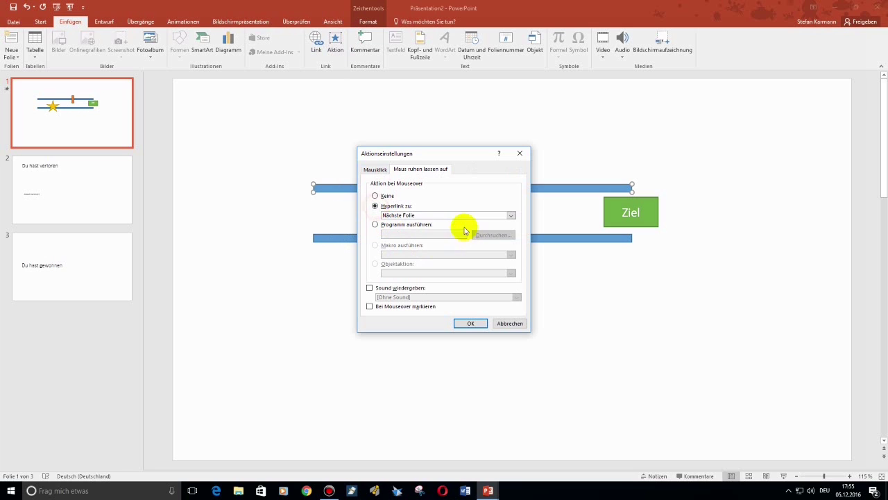
click(484, 323)
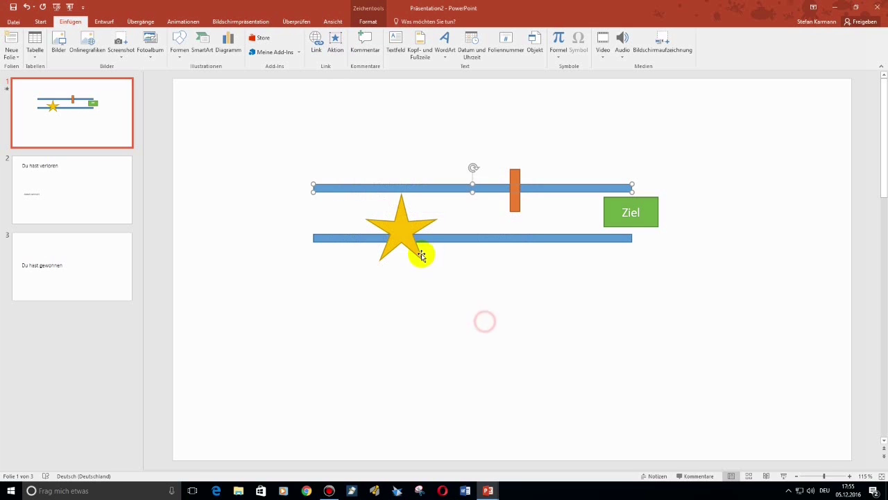
Give the lower blue bar a mouse-over hyperlink to the next slide.
click(486, 239)
click(335, 48)
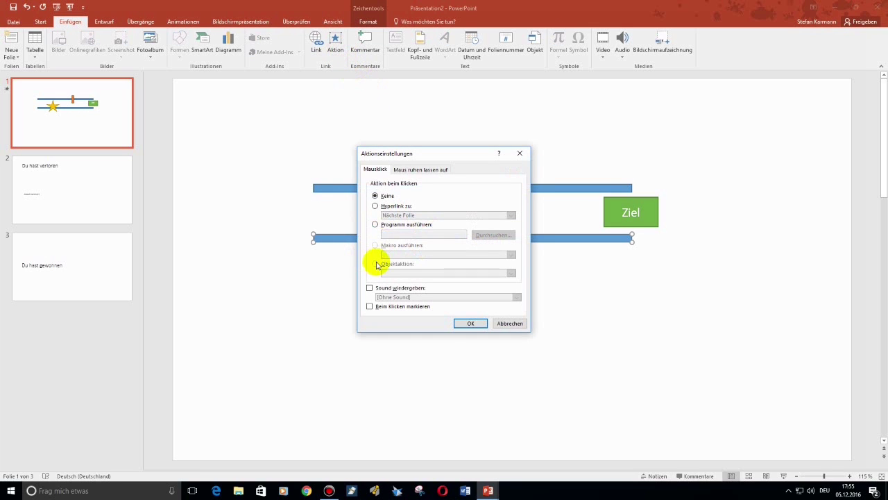
click(410, 169)
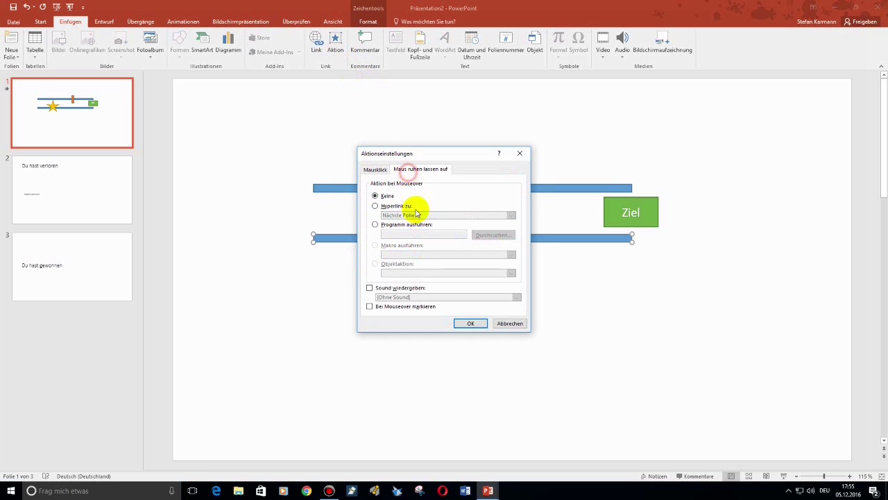
click(375, 206)
click(476, 323)
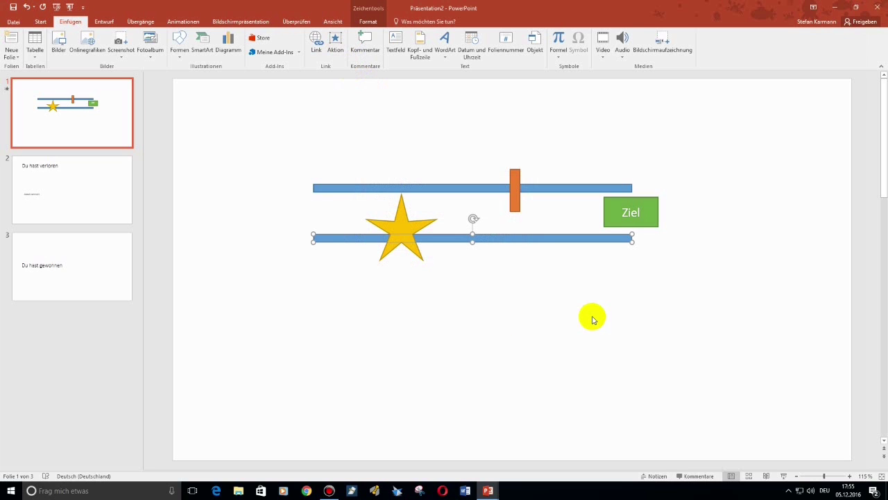
key(F5)
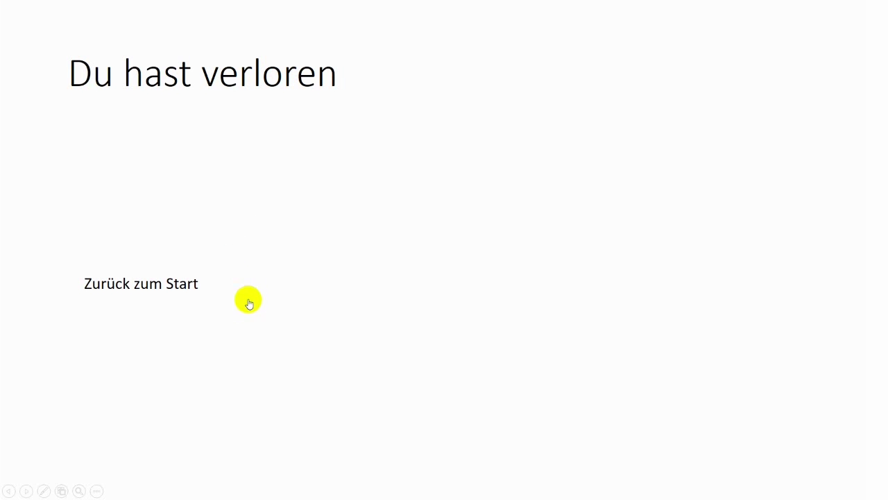
click(168, 290)
click(188, 291)
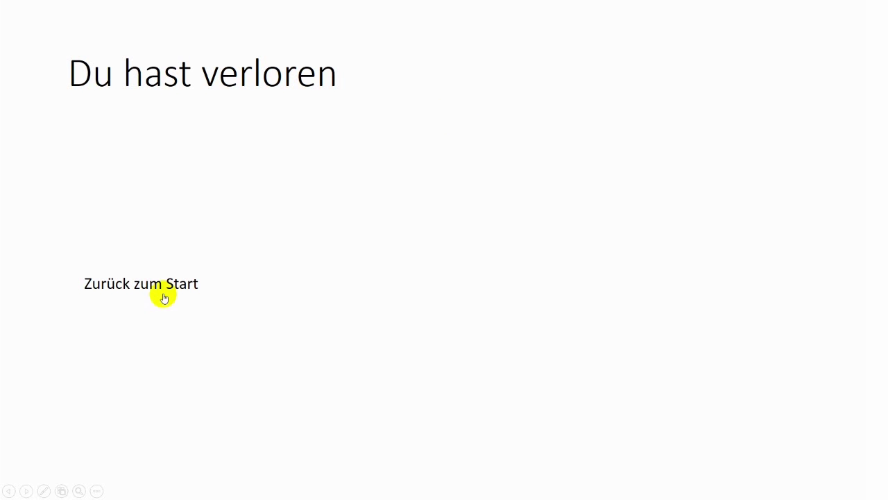
click(166, 282)
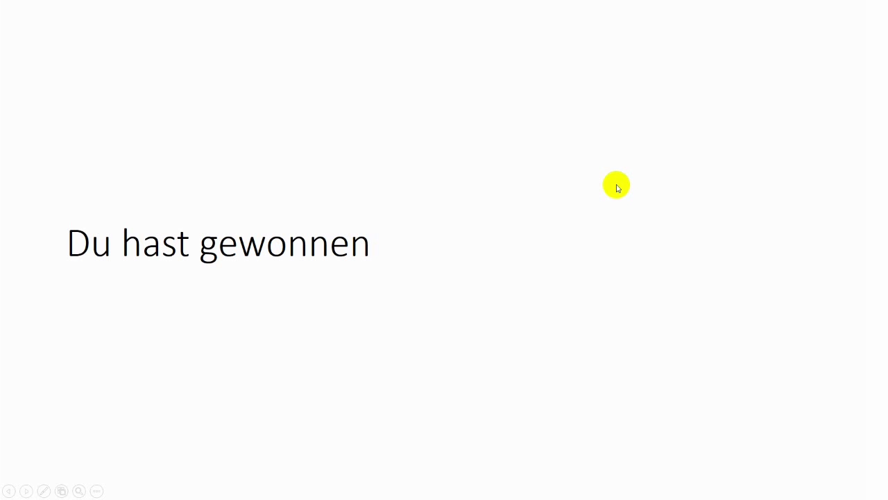
key(Escape)
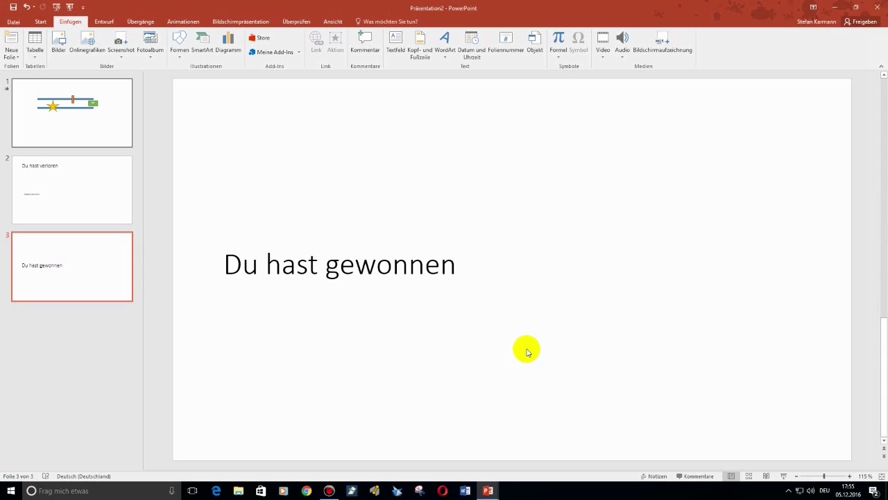
click(103, 137)
key(F5)
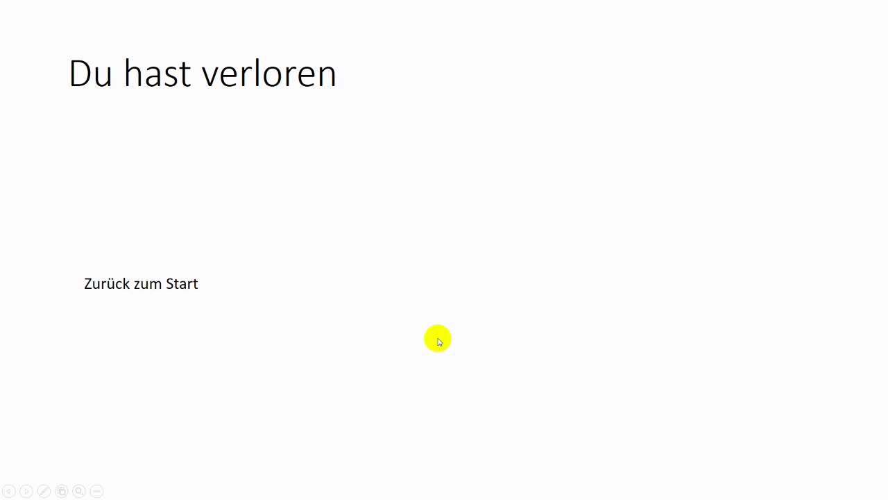
click(170, 279)
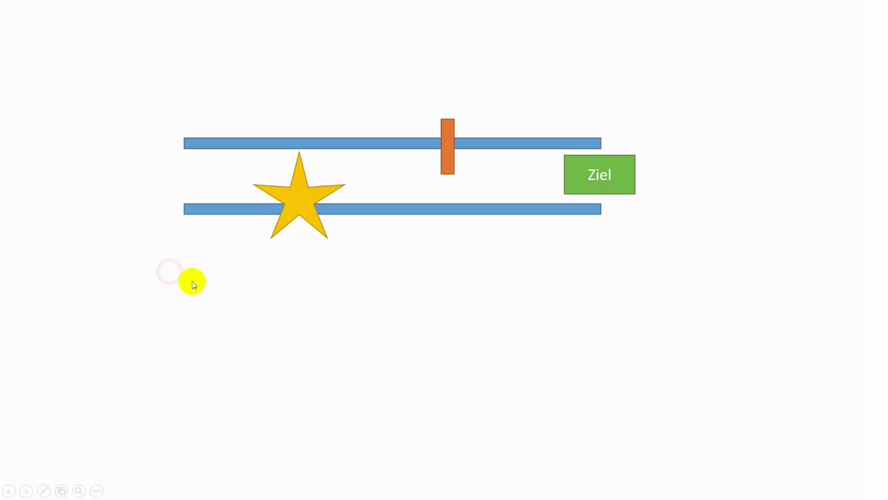
click(352, 348)
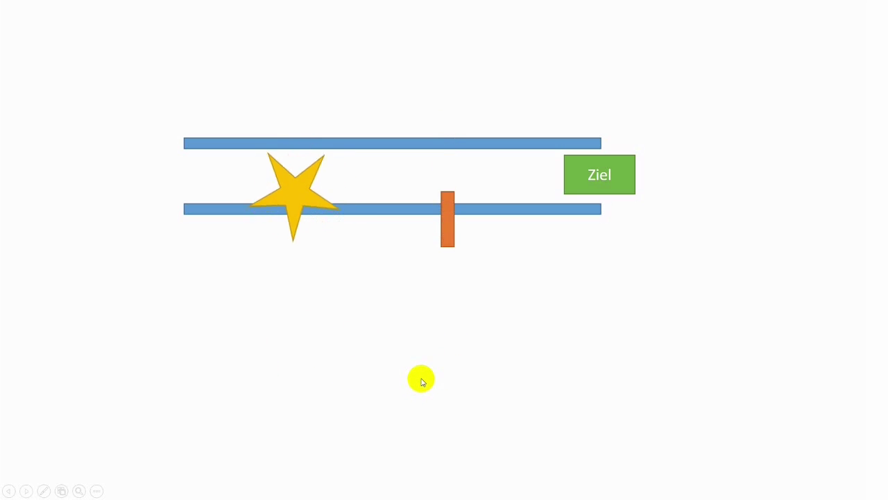
key(Escape)
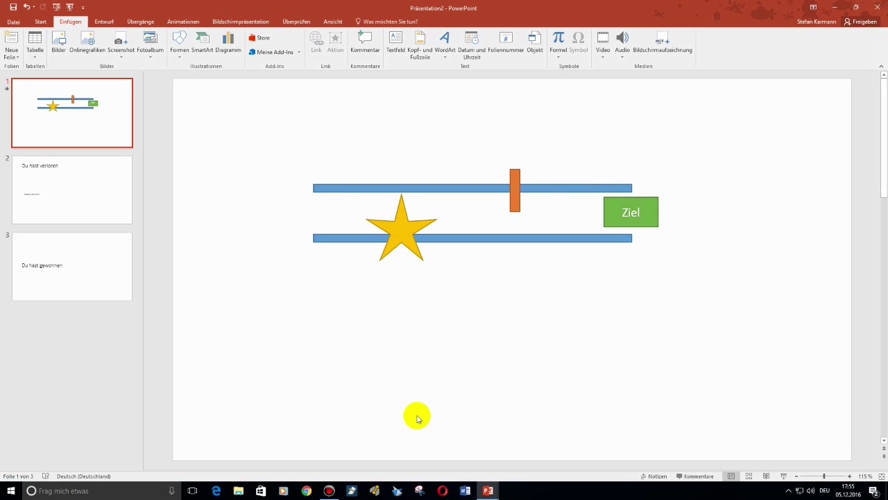
In the Animationsbereich, set Rechteck 3 and Stern to start Mit vorherigem, then run the show.
click(175, 21)
click(697, 173)
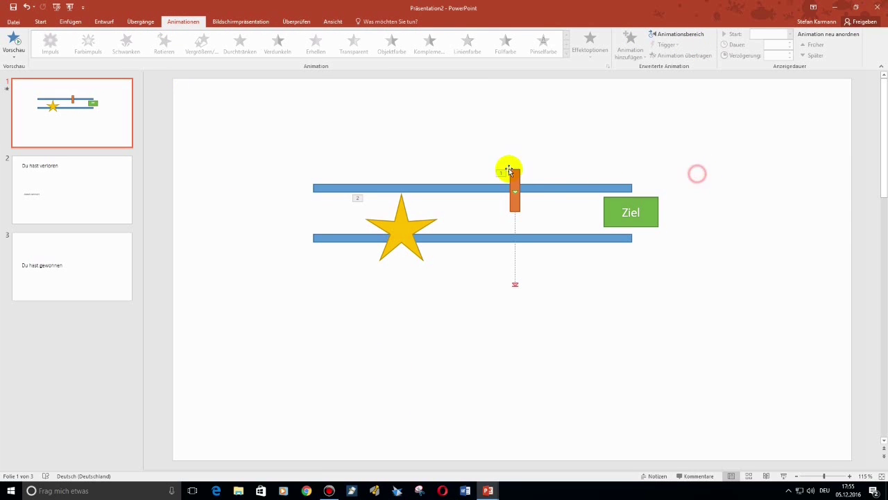
click(518, 172)
click(676, 35)
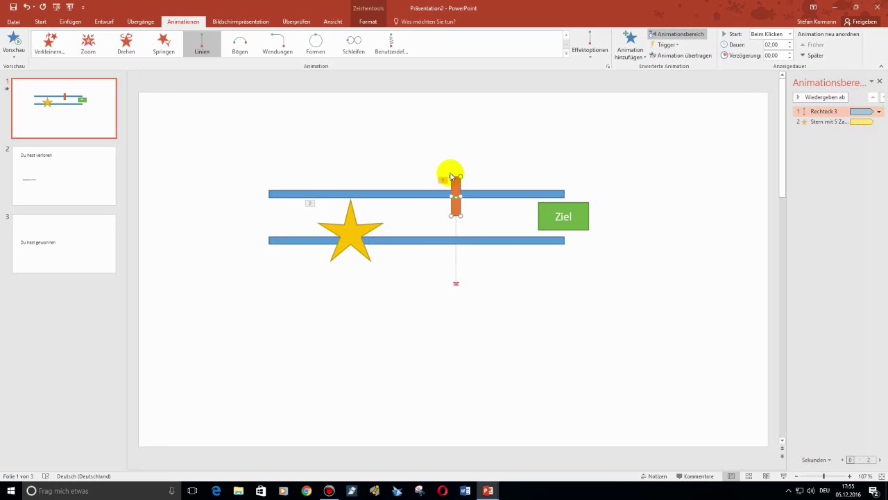
click(879, 112)
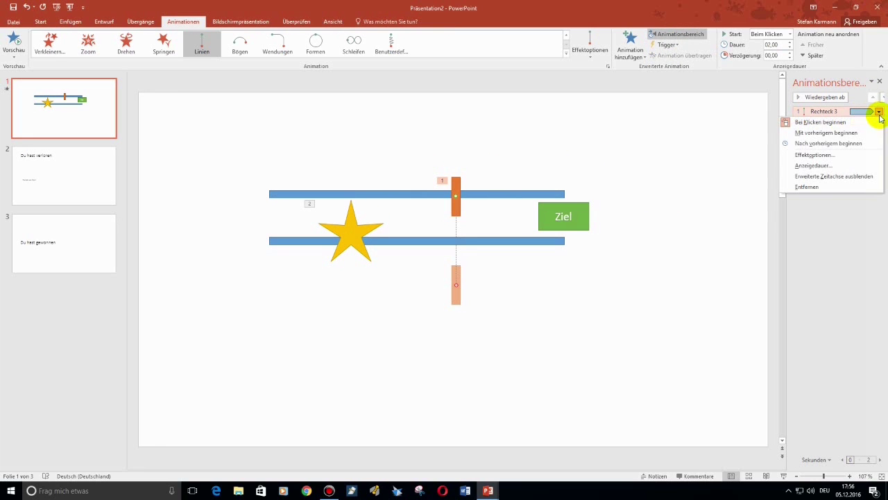
click(824, 133)
click(879, 123)
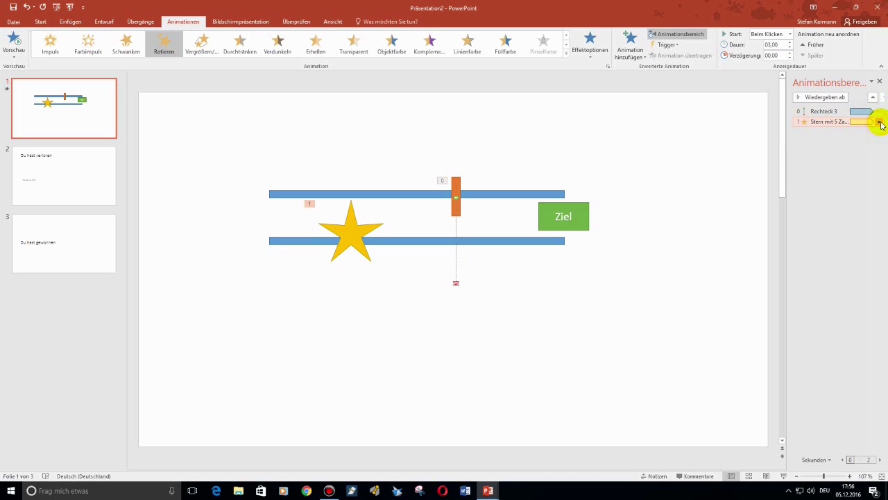
click(879, 122)
click(843, 144)
click(699, 311)
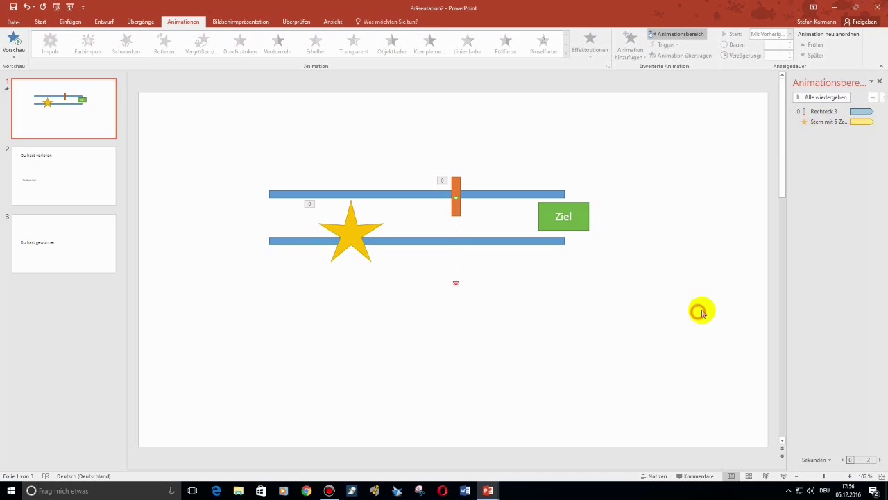
key(F5)
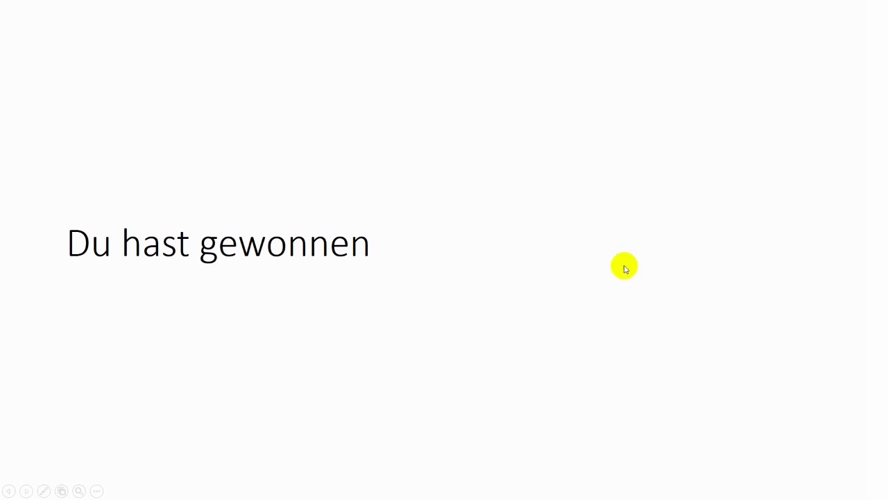
Click past the 'Du hast gewonnen' slide and the end screen to leave the slide show.
click(461, 354)
click(461, 354)
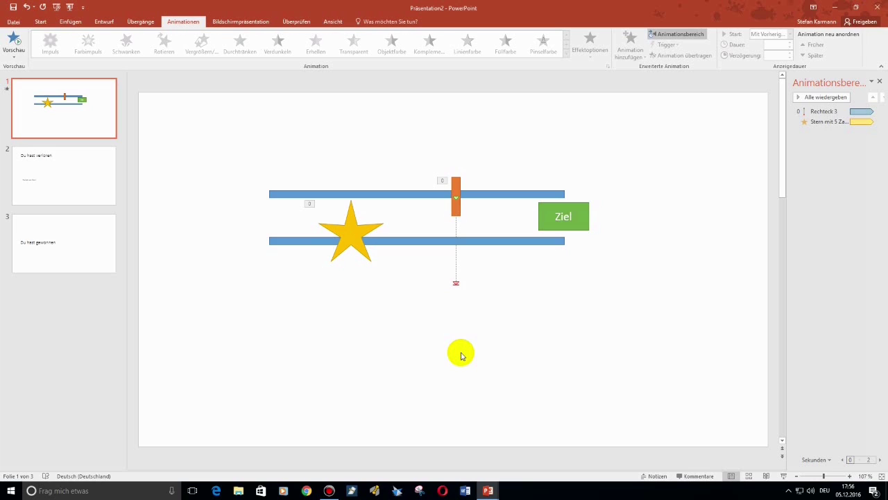